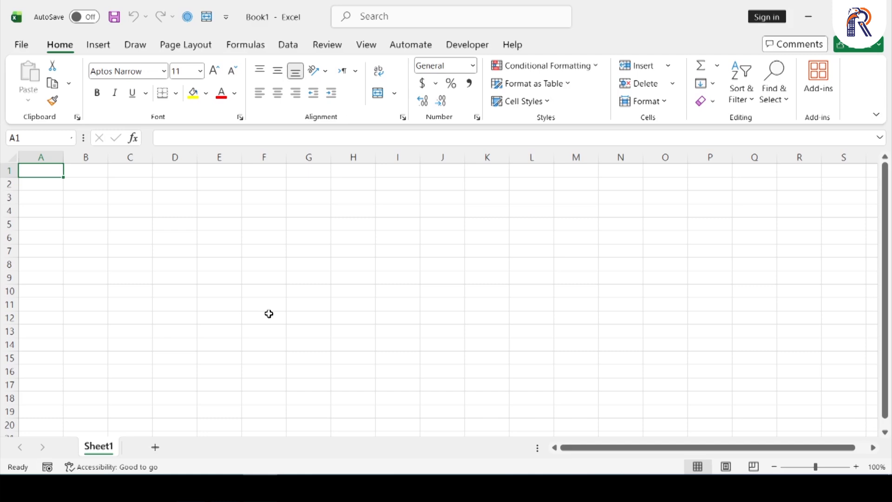
{"action": "left_click", "coordinate": [473, 66]}
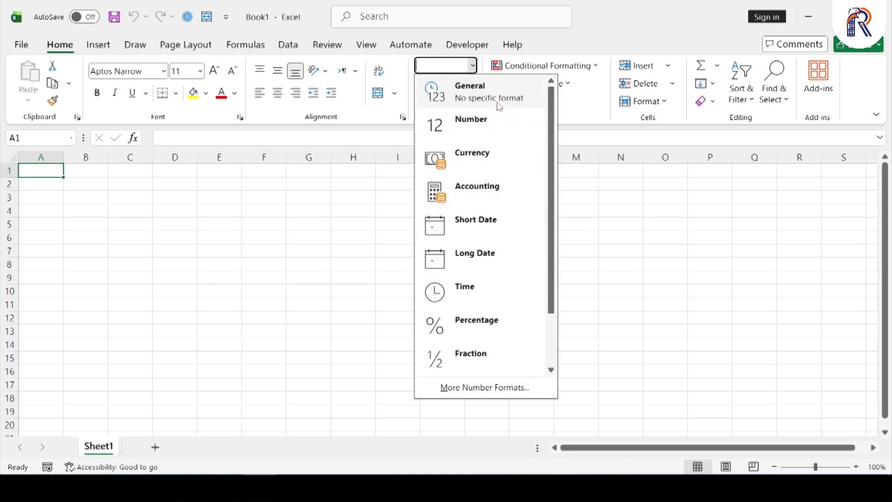
{"action": "left_click", "coordinate": [224, 233]}
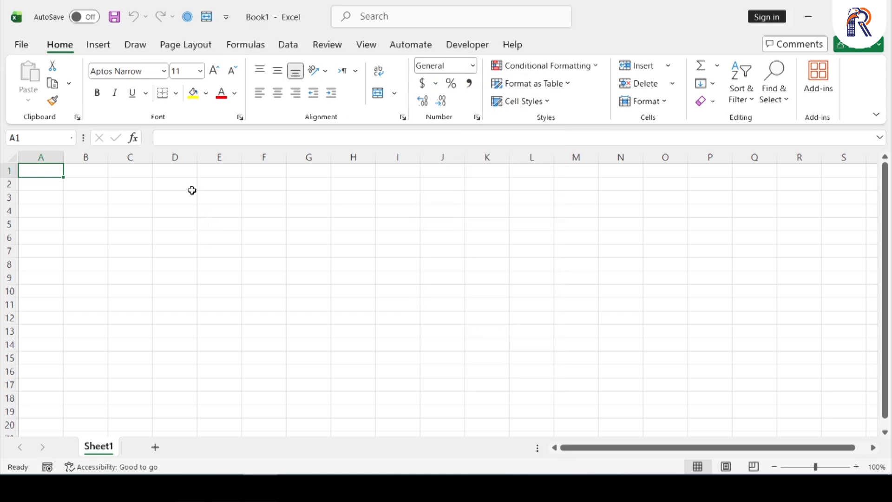
Enter the formula =RANDBETWEEN(1,1000000) in cell A1.
{"action": "type", "text": "="}
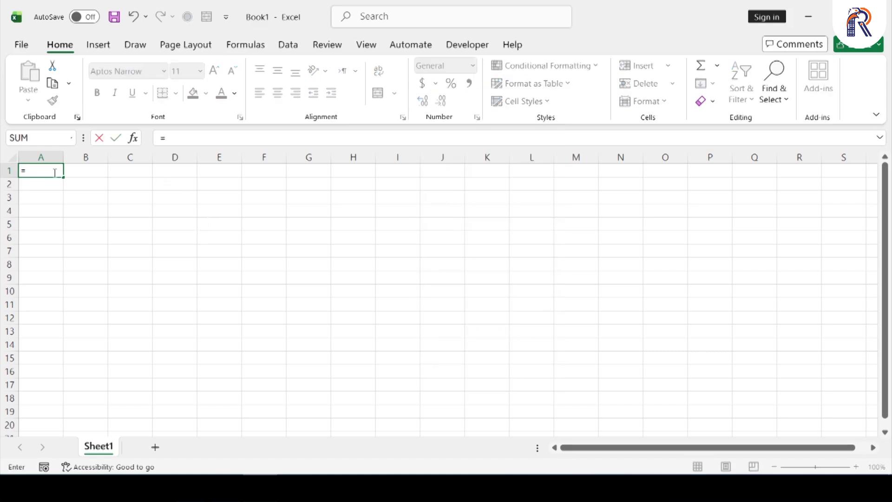
{"action": "type", "text": "RAND"}
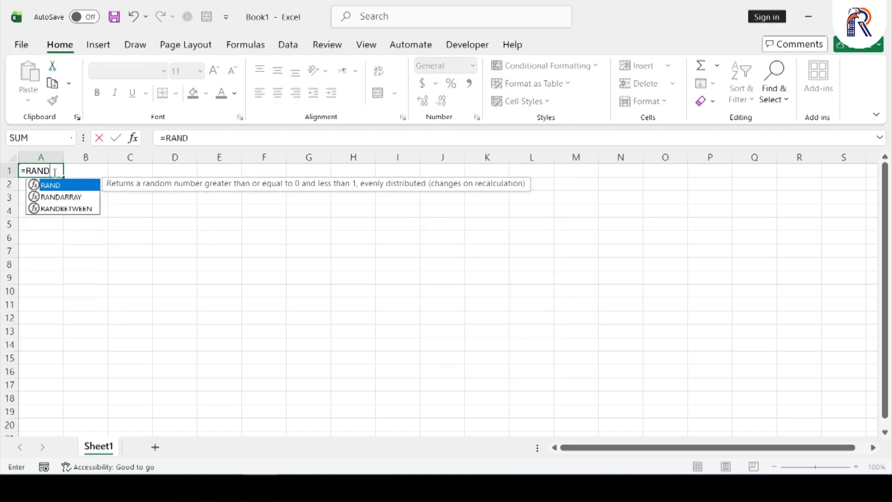
{"action": "key", "text": "Down"}
{"action": "key", "text": "Down"}
{"action": "key", "text": "Tab"}
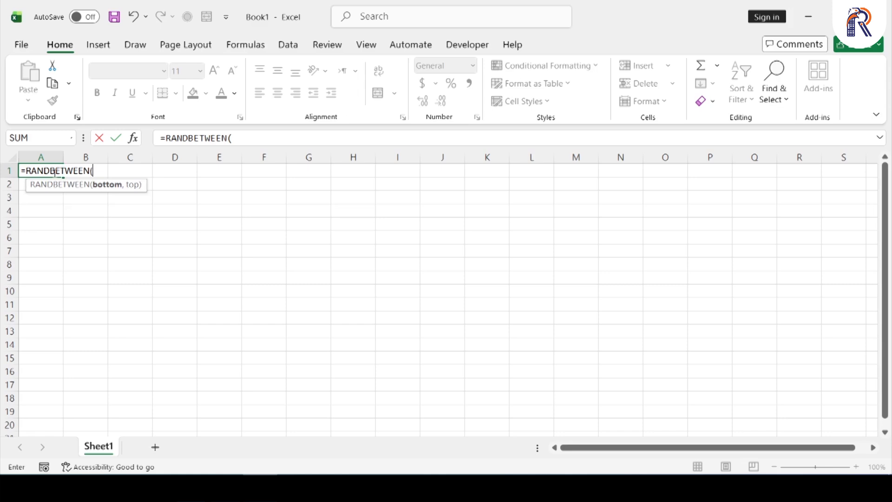
{"action": "type", "text": "1,1000000"}
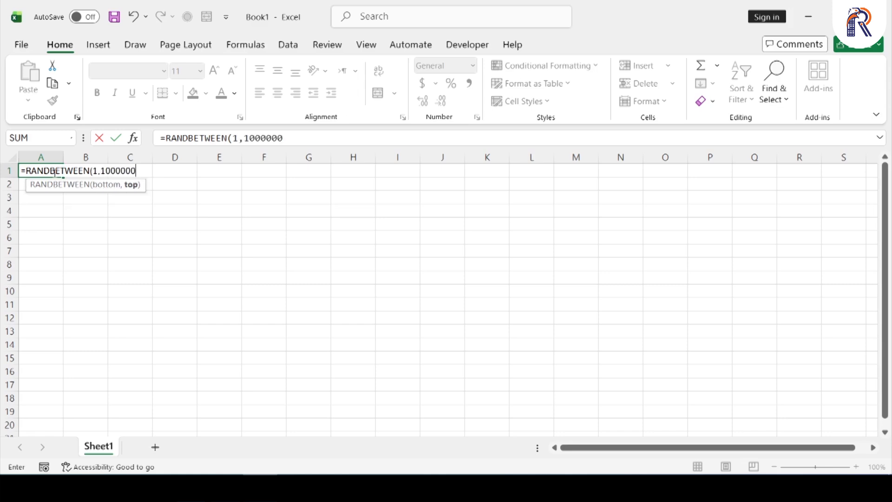
{"action": "key", "text": "Return"}
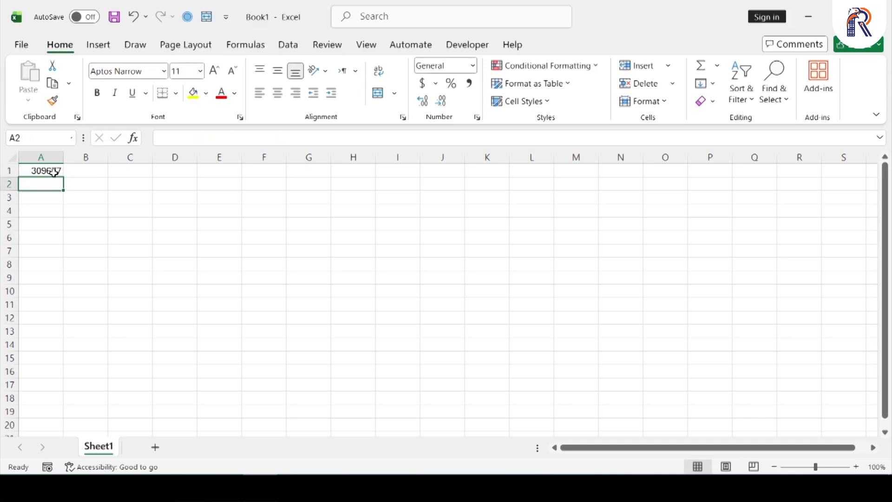
Copy the random-number formula from cell A1 and paste it across the range A1:E12.
{"action": "left_click", "coordinate": [54, 172]}
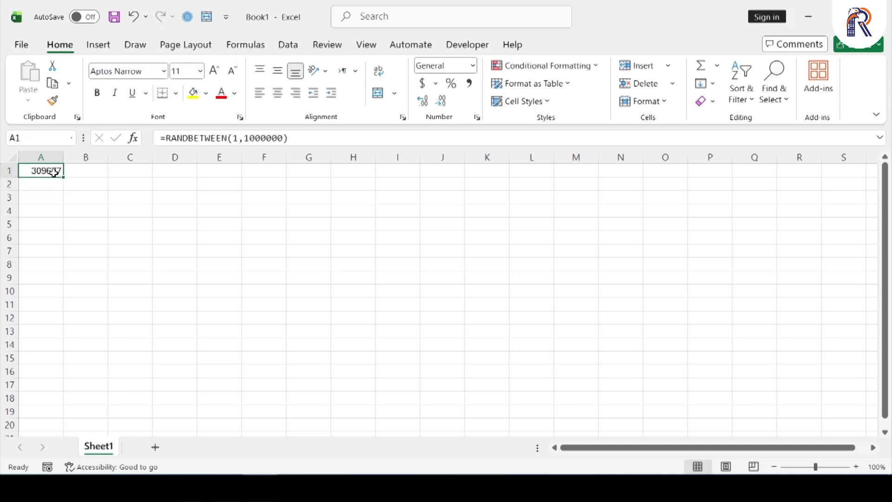
{"action": "key", "text": "ctrl+c"}
{"action": "key", "text": "shift+Right"}
{"action": "key", "text": "shift+Right"}
{"action": "key", "text": "shift+Right"}
{"action": "key", "text": "shift+Down"}
{"action": "key", "text": "shift+Down"}
{"action": "key", "text": "shift+Down"}
{"action": "key", "text": "shift+Down"}
{"action": "key", "text": "shift+Down"}
{"action": "key", "text": "shift+Down"}
{"action": "key", "text": "shift+Down"}
{"action": "key", "text": "shift+Down"}
{"action": "key", "text": "shift+Down"}
{"action": "key", "text": "shift+Down"}
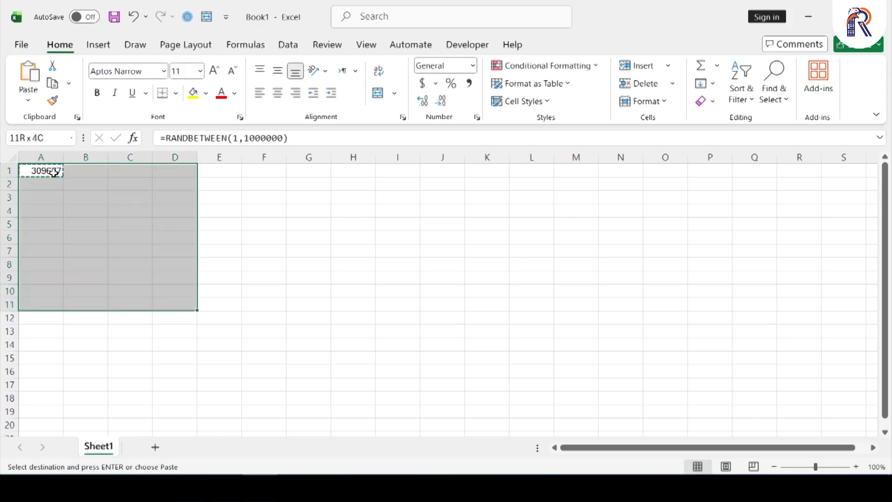
{"action": "key", "text": "shift+Right"}
{"action": "key", "text": "shift+Down"}
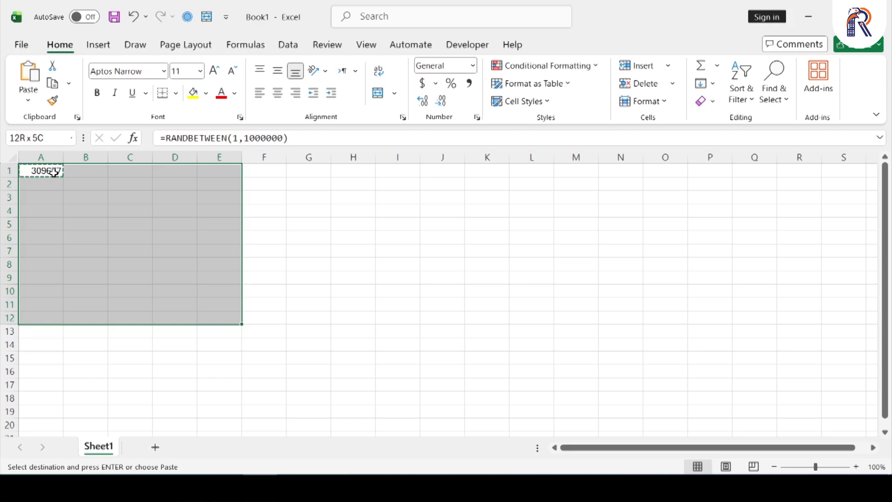
{"action": "key", "text": "ctrl+v"}
Apply the dollar Accounting format to column A and the percent style to column B.
{"action": "left_click", "coordinate": [50, 157]}
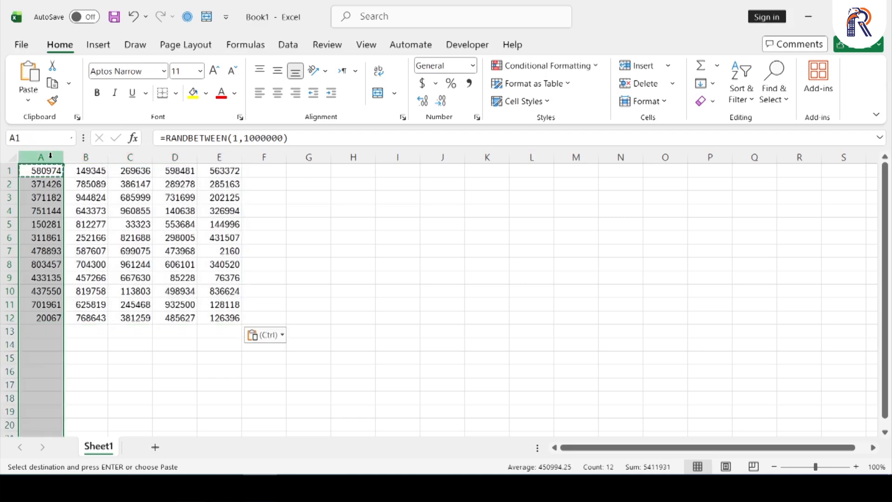
{"action": "left_click", "coordinate": [423, 83]}
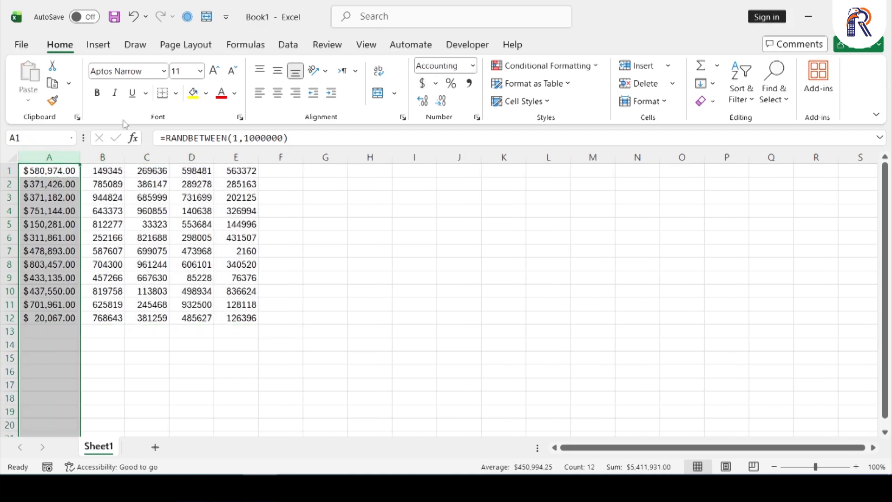
{"action": "left_click", "coordinate": [104, 156]}
{"action": "left_click", "coordinate": [450, 84]}
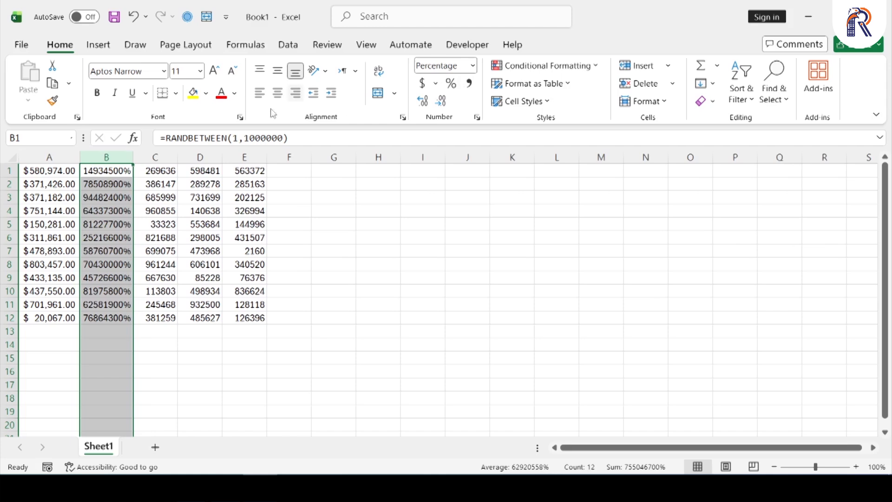
Apply the comma style to column C and increase column D to five decimal places.
{"action": "left_click", "coordinate": [166, 157]}
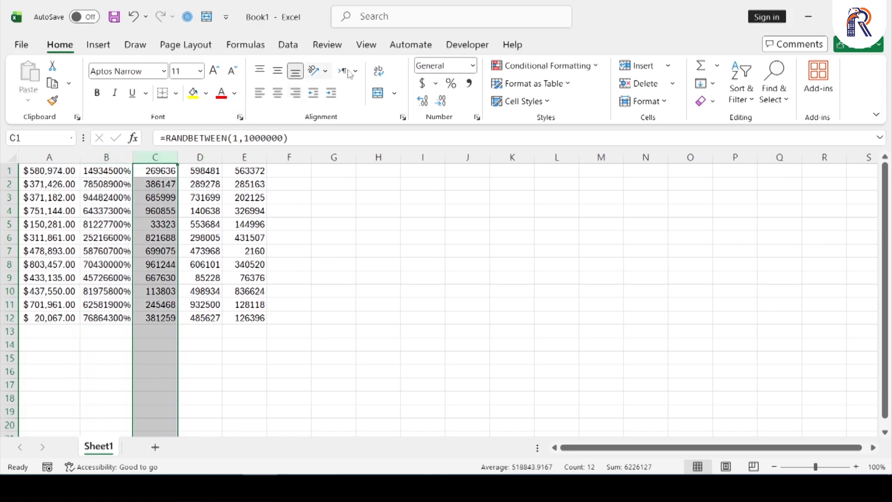
{"action": "left_click", "coordinate": [469, 84]}
{"action": "left_click", "coordinate": [210, 157]}
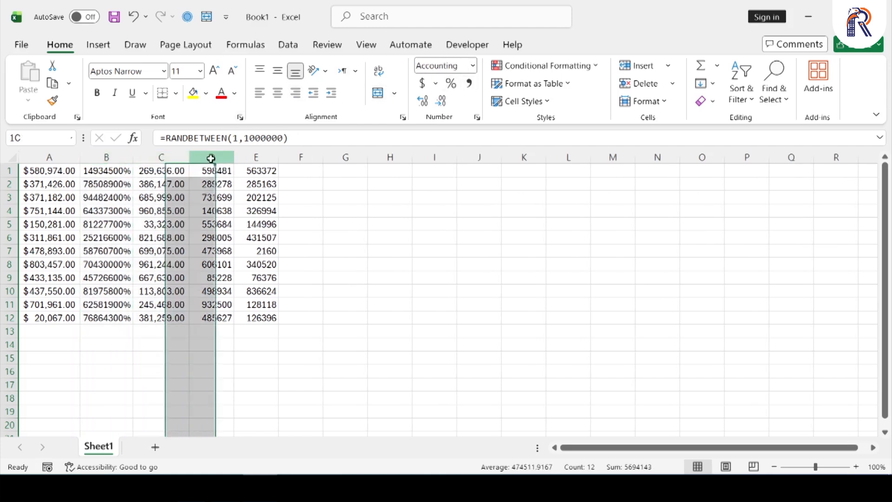
{"action": "left_click", "coordinate": [423, 101]}
{"action": "left_click", "coordinate": [423, 101]}
{"action": "left_click", "coordinate": [423, 101]}
{"action": "left_click", "coordinate": [423, 101]}
{"action": "left_click", "coordinate": [423, 101]}
Increase the decimals in column E to three places, and reduce them to two.
{"action": "left_click", "coordinate": [274, 157]}
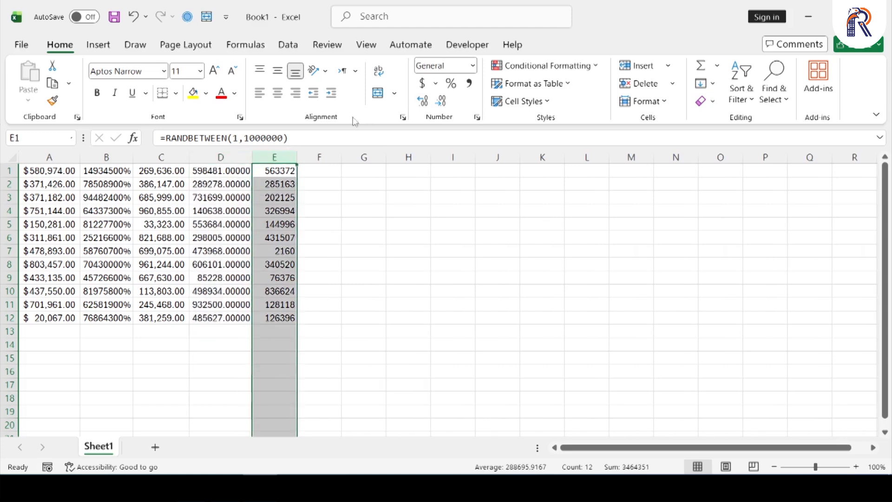
{"action": "left_click", "coordinate": [423, 101]}
{"action": "left_click", "coordinate": [423, 101]}
{"action": "left_click", "coordinate": [423, 101]}
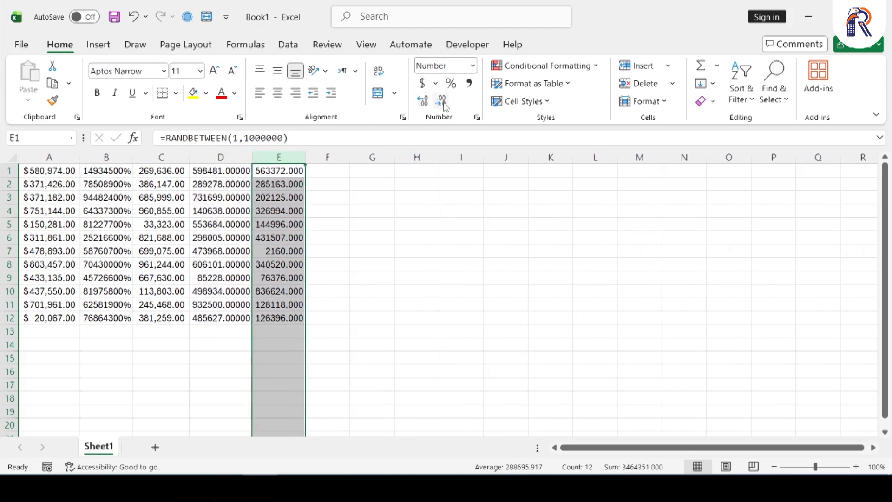
{"action": "left_click", "coordinate": [442, 101]}
{"action": "left_click", "coordinate": [372, 332]}
Examine which number format is assigned to the first cell of each column from A to E.
{"action": "left_click_drag", "start_coordinate": [60, 172], "coordinate": [292, 319]}
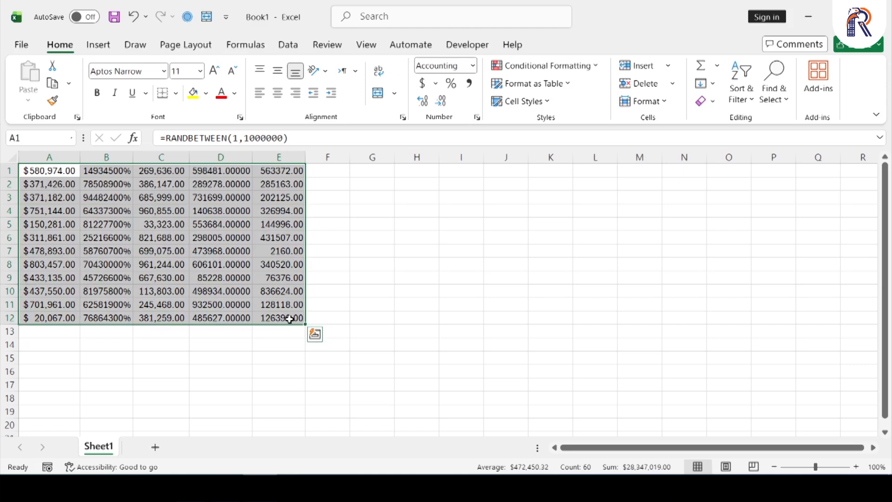
{"action": "left_click", "coordinate": [248, 378]}
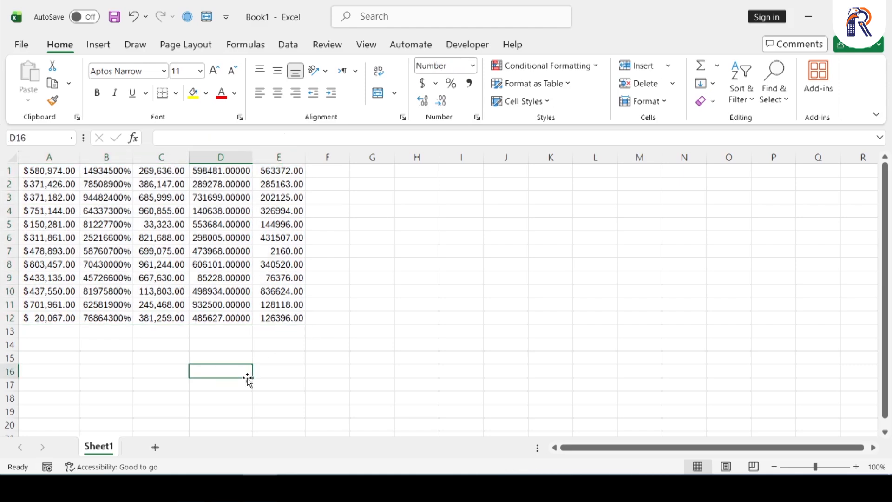
{"action": "left_click", "coordinate": [54, 171]}
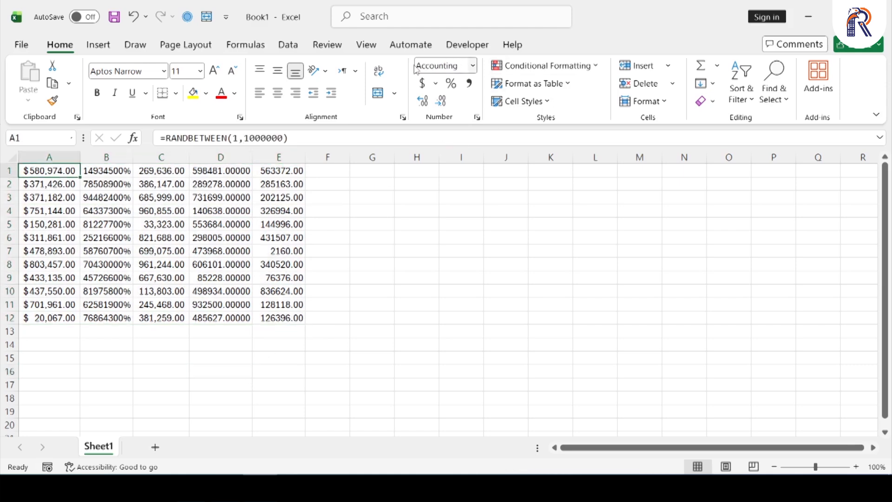
{"action": "left_click", "coordinate": [116, 171]}
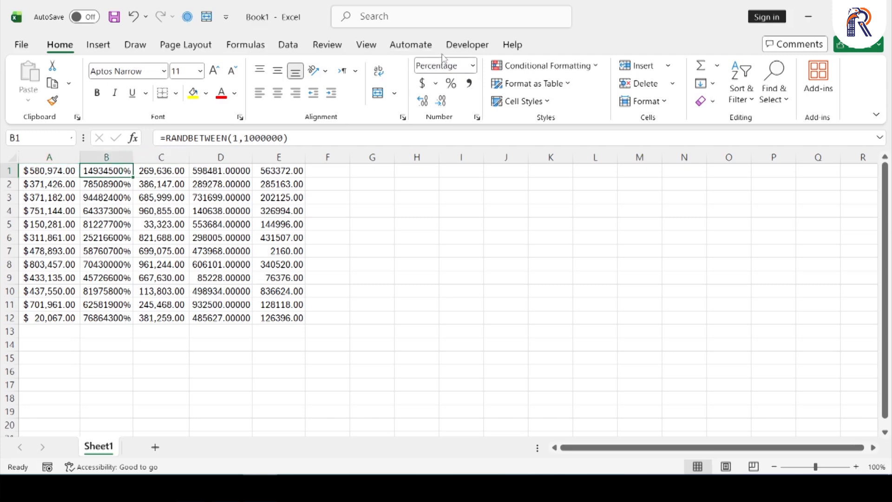
{"action": "left_click", "coordinate": [156, 172]}
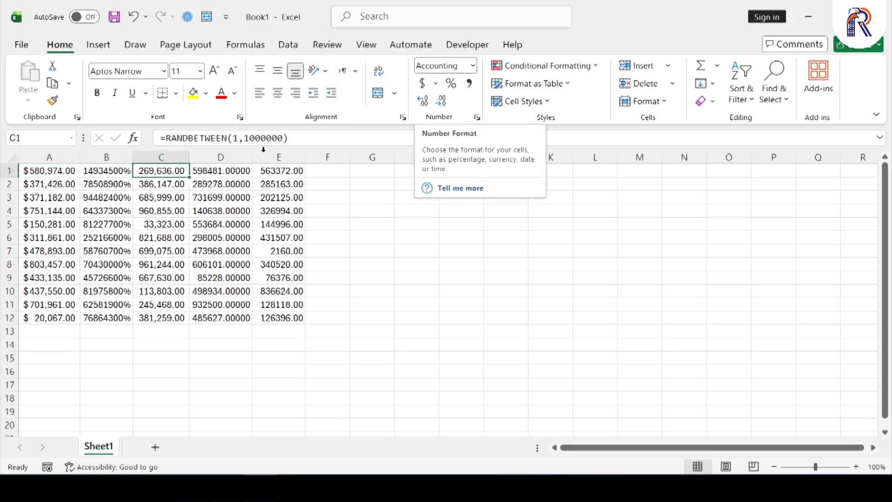
{"action": "left_click", "coordinate": [239, 171]}
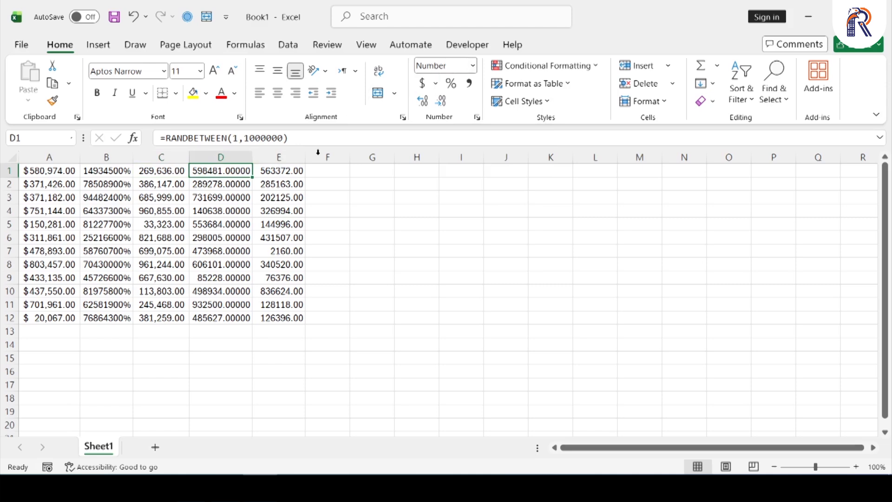
{"action": "left_click", "coordinate": [282, 171]}
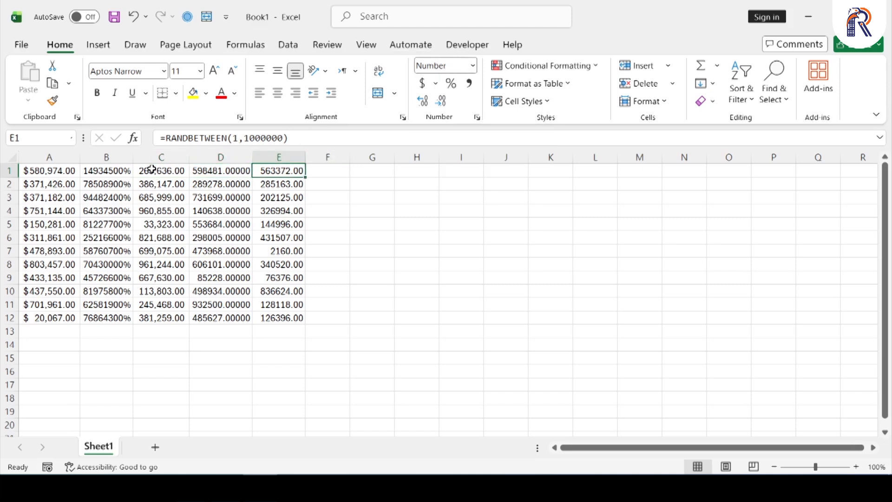
Reset the number format of the range A1:E12 to General.
{"action": "mouse_move", "coordinate": [53, 170]}
{"action": "left_mouse_down"}
{"action": "mouse_move", "coordinate": [177, 212]}
{"action": "mouse_move", "coordinate": [285, 318]}
{"action": "left_mouse_up"}
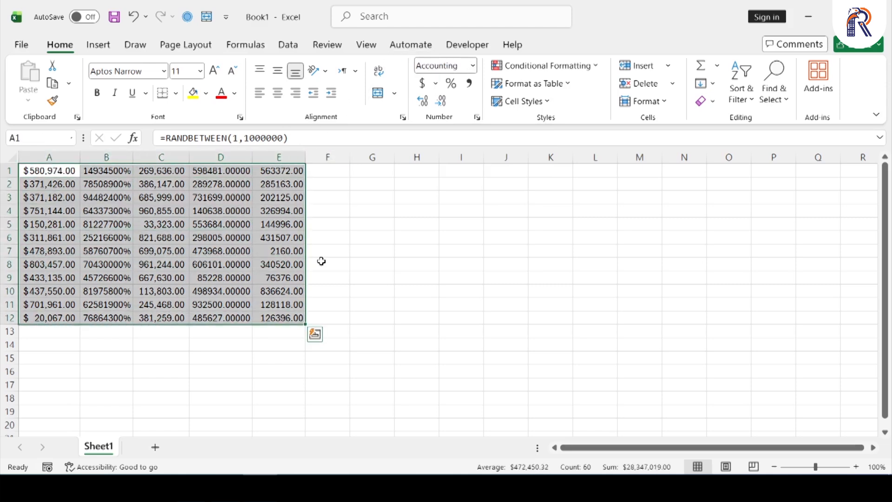
{"action": "left_click", "coordinate": [474, 67]}
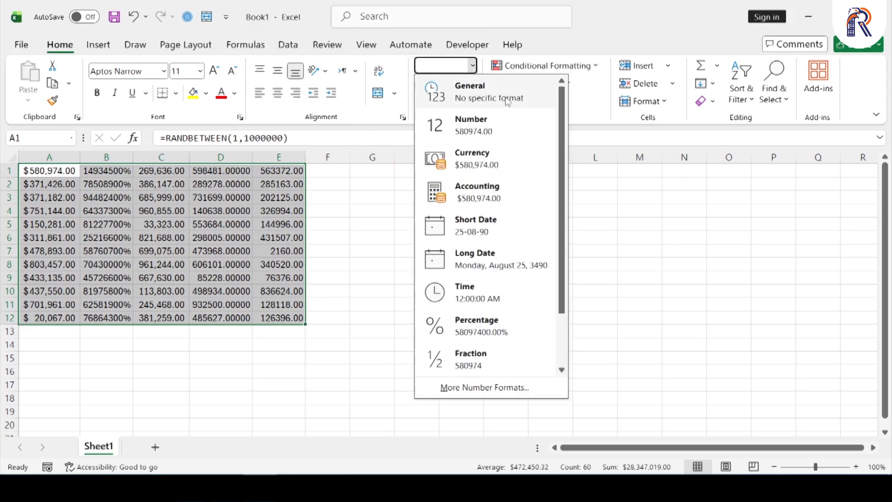
{"action": "left_click", "coordinate": [507, 101]}
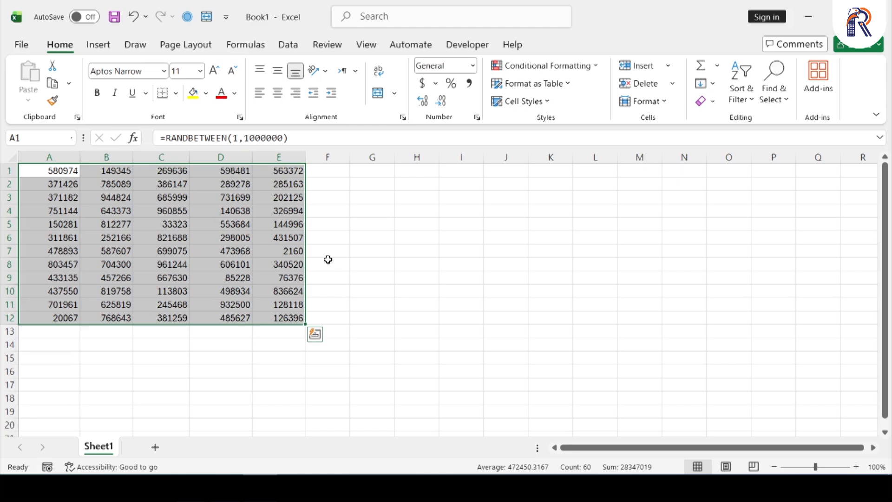
{"action": "left_click", "coordinate": [178, 242]}
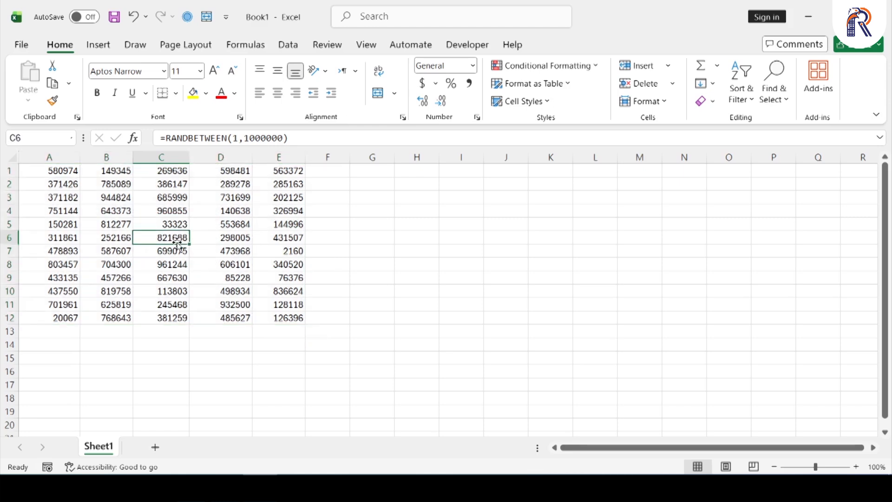
{"action": "left_click", "coordinate": [71, 173]}
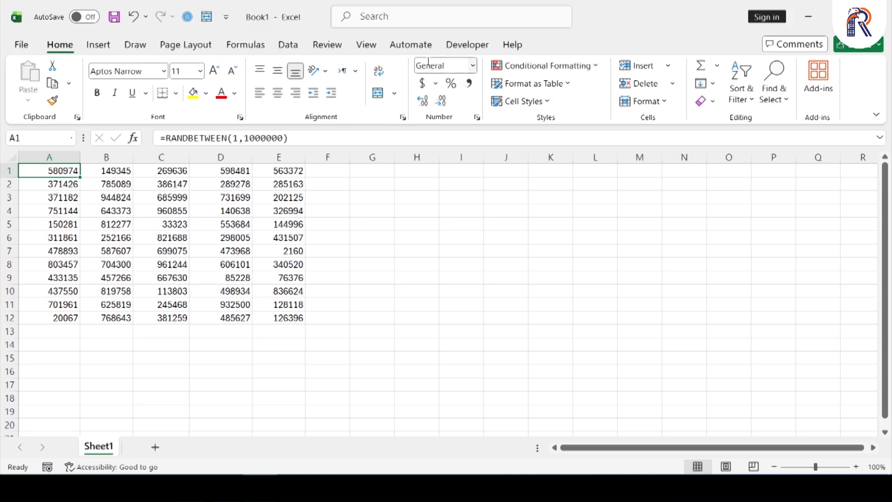
{"action": "left_click", "coordinate": [473, 65]}
{"action": "left_click", "coordinate": [701, 285]}
Apply the Number format to the whole of column A.
{"action": "left_click", "coordinate": [61, 158]}
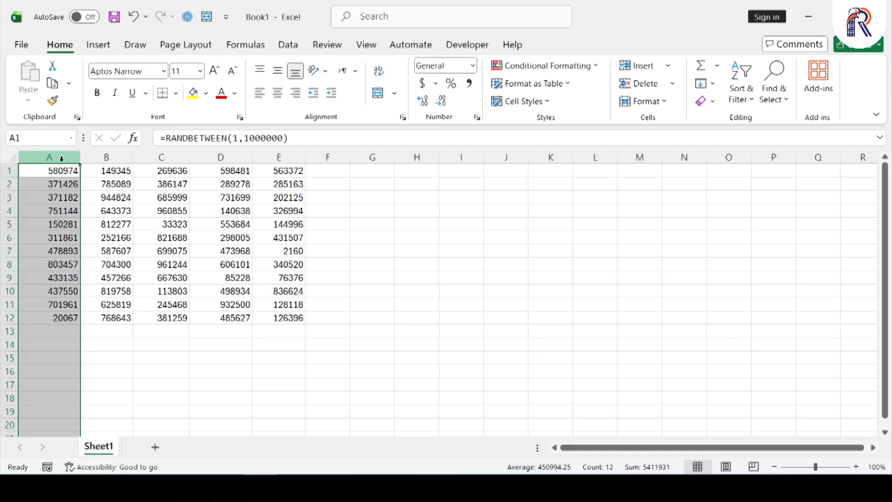
{"action": "left_click", "coordinate": [473, 66]}
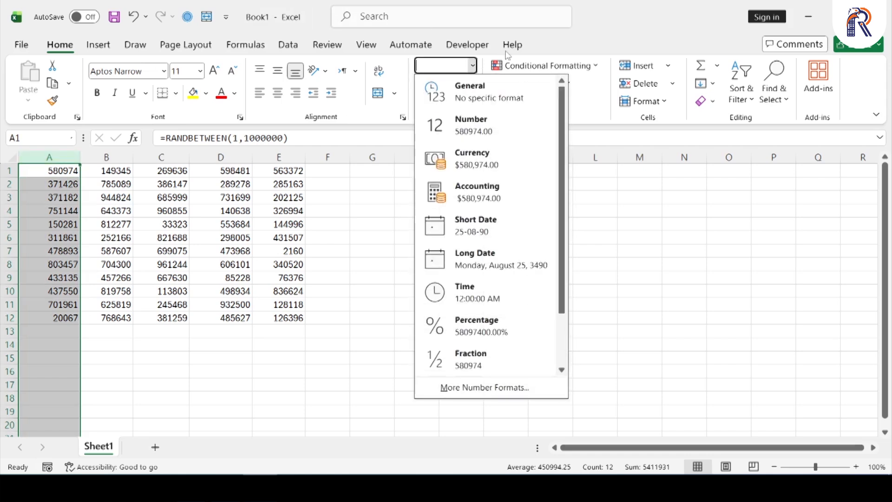
{"action": "left_click", "coordinate": [465, 125]}
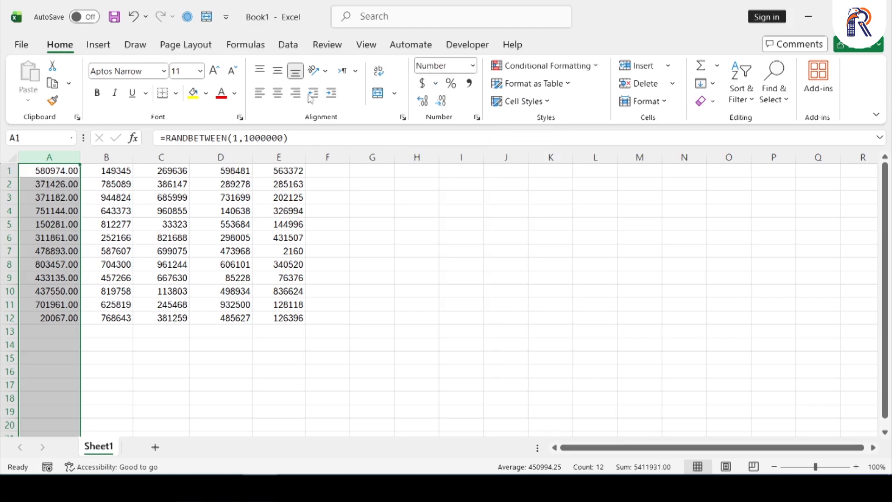
Apply the Currency format to the whole of column B.
{"action": "left_click", "coordinate": [114, 157]}
{"action": "left_click", "coordinate": [474, 66]}
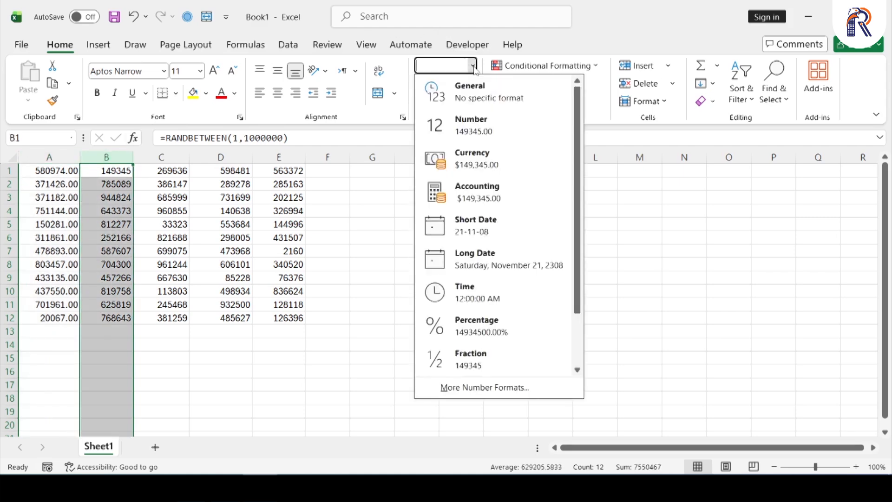
{"action": "left_click", "coordinate": [494, 172]}
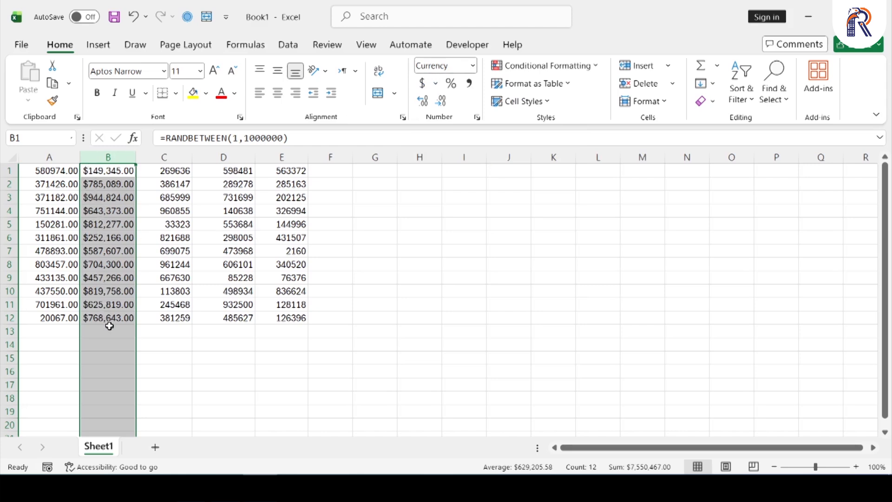
Apply the Accounting format to the whole of column C.
{"action": "left_click", "coordinate": [178, 155]}
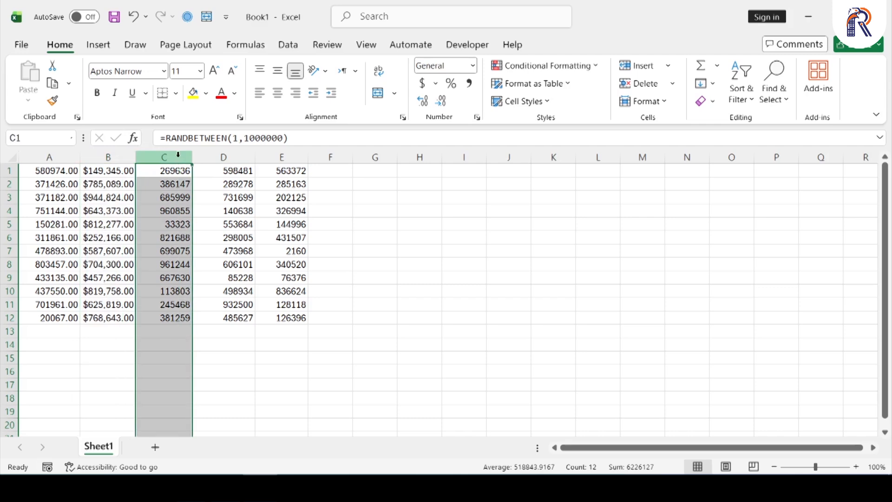
{"action": "left_click", "coordinate": [473, 66]}
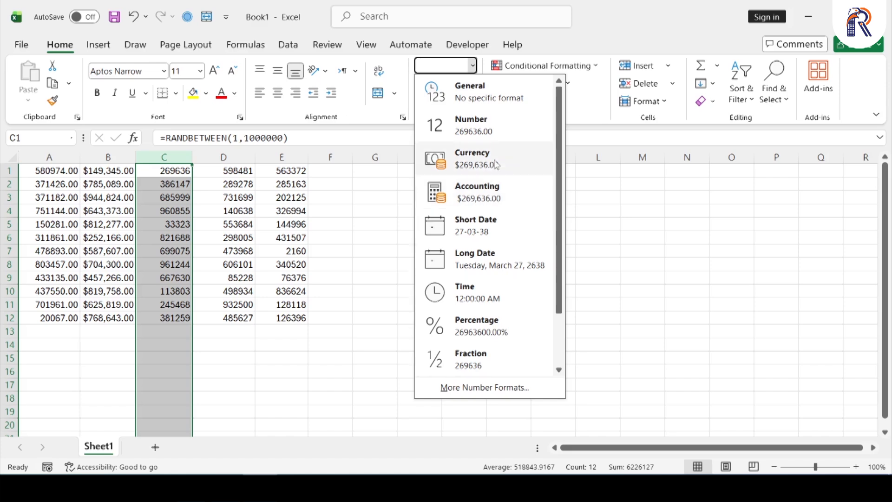
{"action": "left_click", "coordinate": [491, 197]}
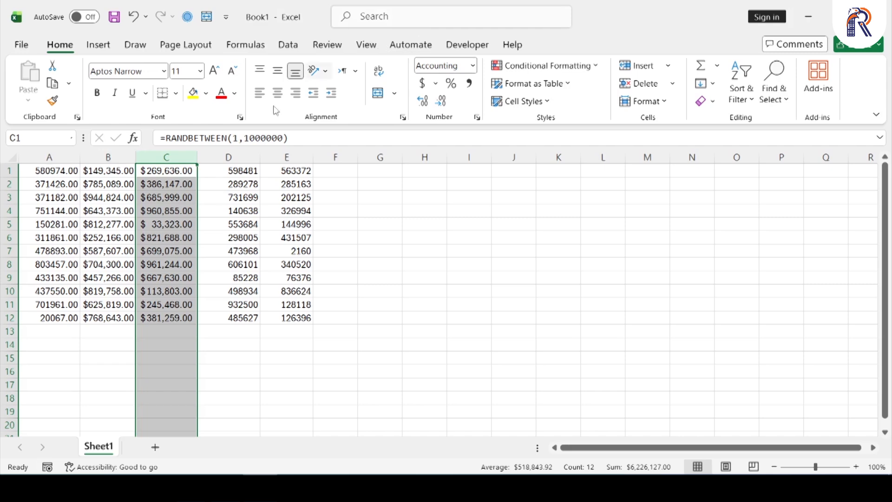
Zoom the sheet to cell B1 and enter 1, 11, 111 and 1111 in cells B1 to B4.
{"action": "left_click", "coordinate": [119, 171]}
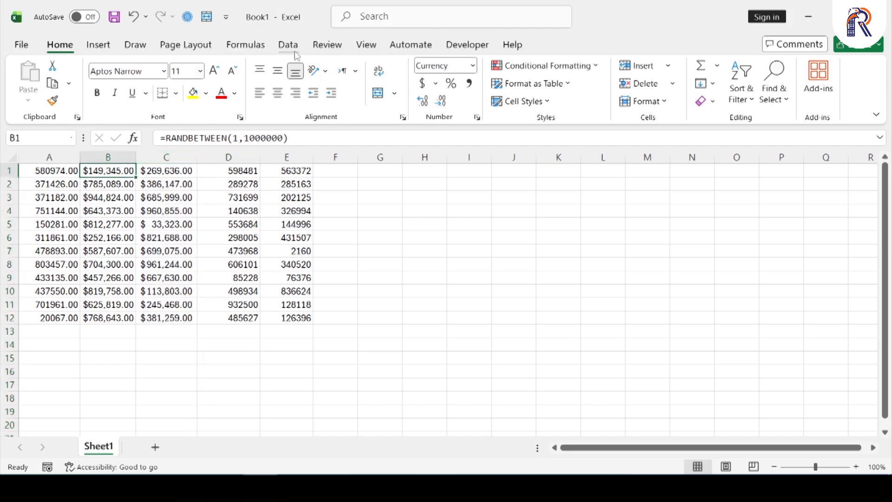
{"action": "left_click", "coordinate": [365, 45]}
{"action": "left_click", "coordinate": [538, 84]}
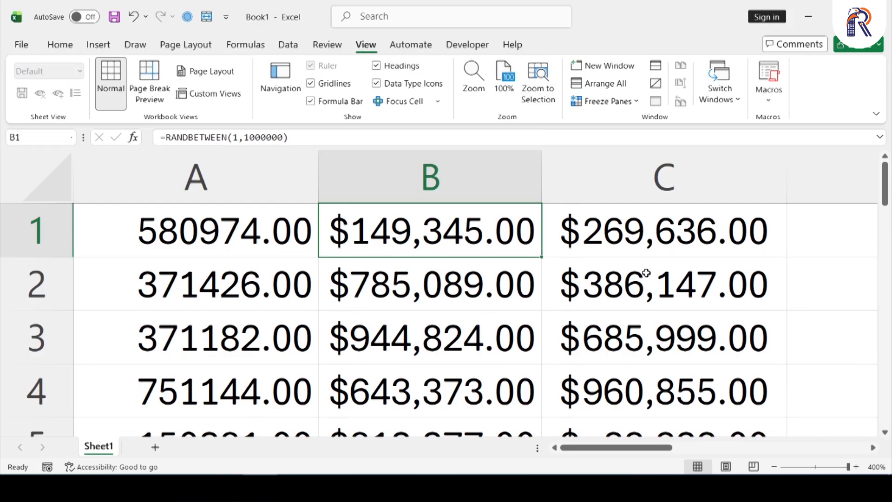
{"action": "type", "text": "1"}
{"action": "key", "text": "Return"}
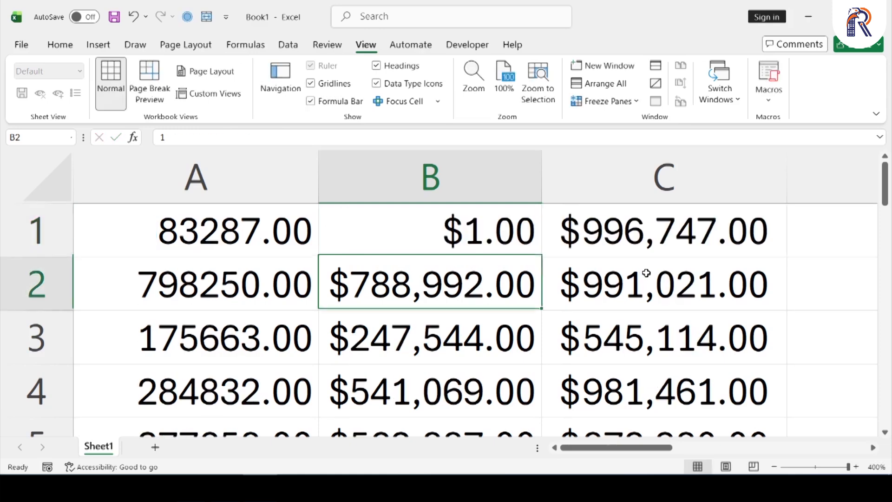
{"action": "type", "text": "11"}
{"action": "key", "text": "Return"}
{"action": "type", "text": "111"}
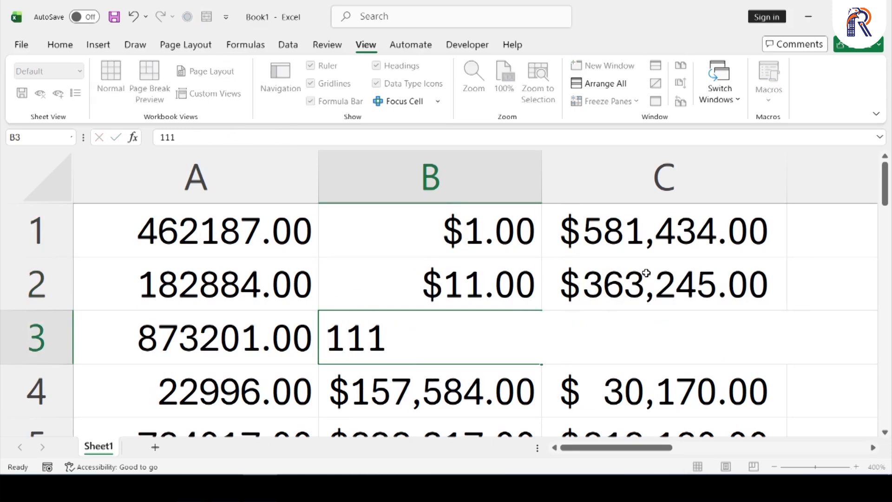
{"action": "key", "text": "Return"}
{"action": "type", "text": "1111"}
{"action": "key", "text": "Return"}
Enter 1, 11, 111 and 1111 in cells C1 to C4.
{"action": "key", "text": "Up"}
{"action": "key", "text": "Up"}
{"action": "key", "text": "Up"}
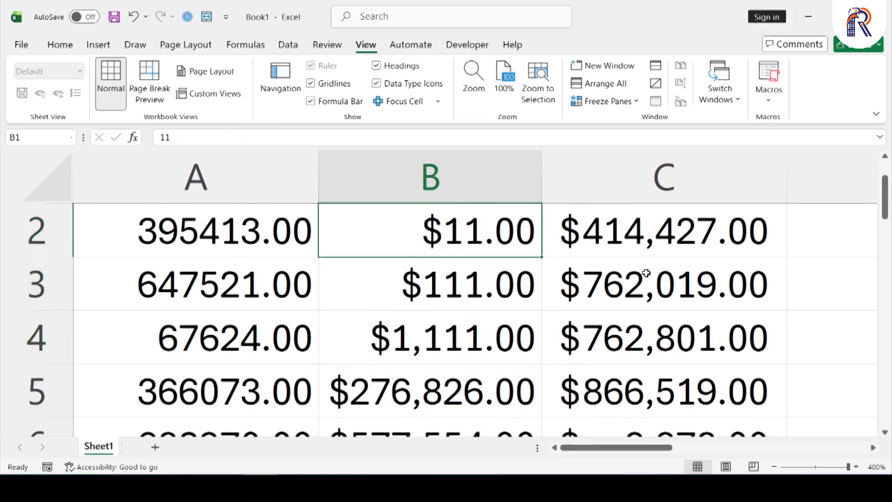
{"action": "key", "text": "Up"}
{"action": "key", "text": "Right"}
{"action": "type", "text": "1"}
{"action": "key", "text": "Return"}
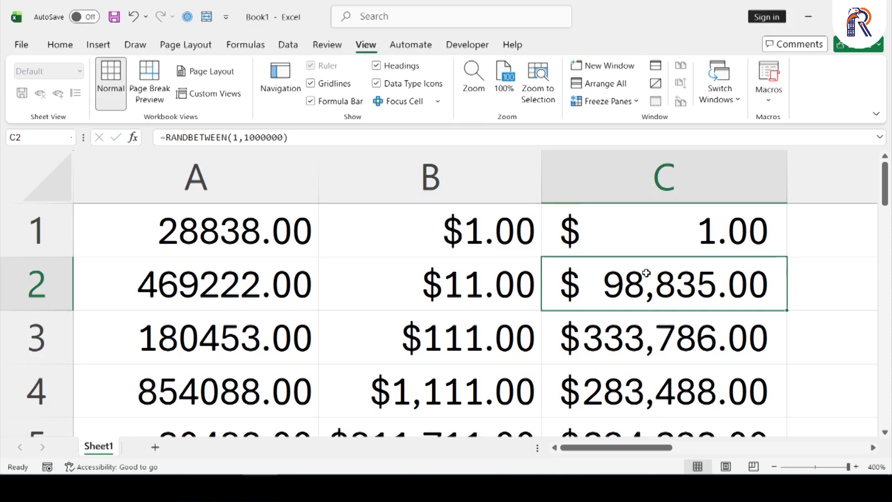
{"action": "type", "text": "11"}
{"action": "key", "text": "Return"}
{"action": "type", "text": "111"}
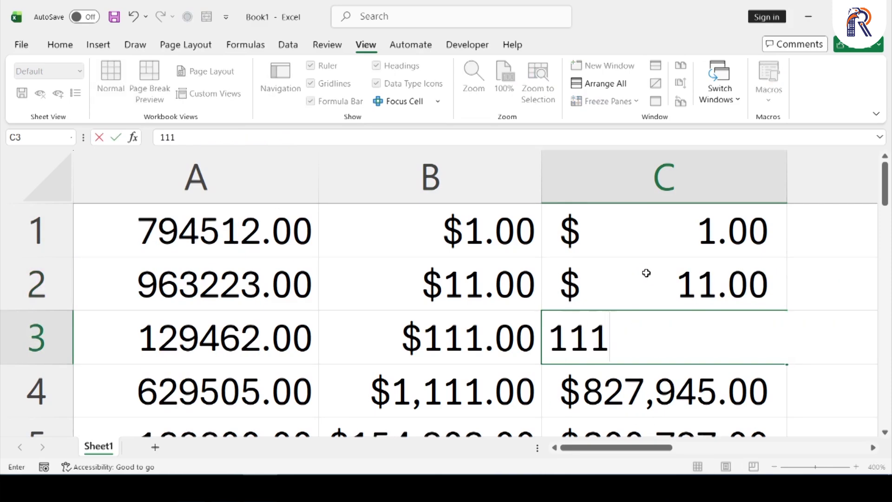
{"action": "key", "text": "Return"}
{"action": "type", "text": "1111"}
{"action": "key", "text": "Return"}
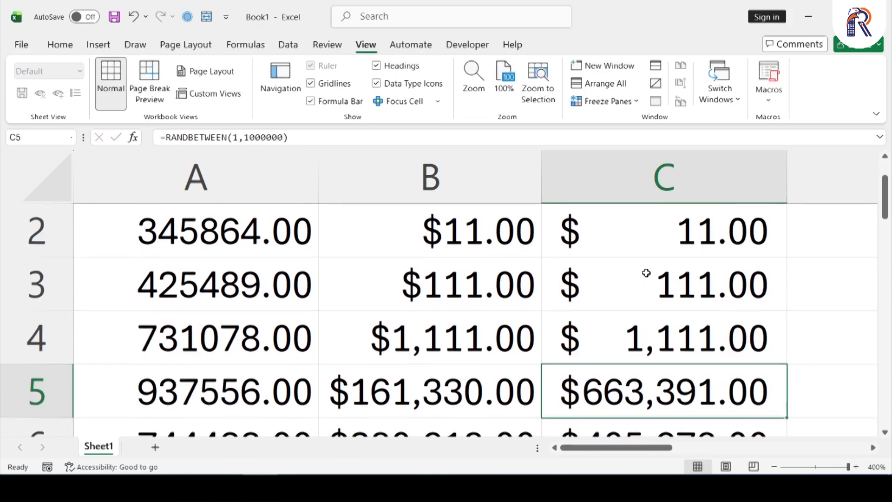
Compare how the Currency format in column B and the Accounting format in column C place the dollar sign.
{"action": "scroll", "coordinate": [487, 231], "scroll_direction": "up", "scroll_amount": 1}
{"action": "left_click", "coordinate": [457, 235]}
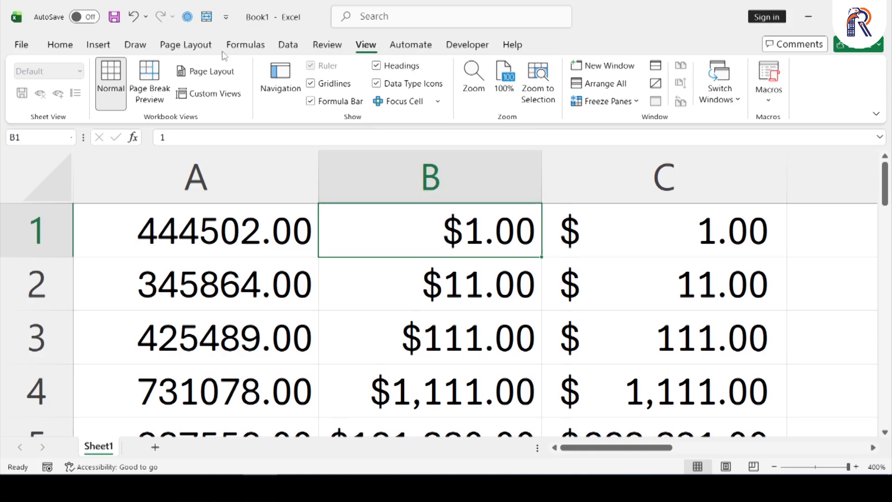
{"action": "left_click", "coordinate": [60, 45]}
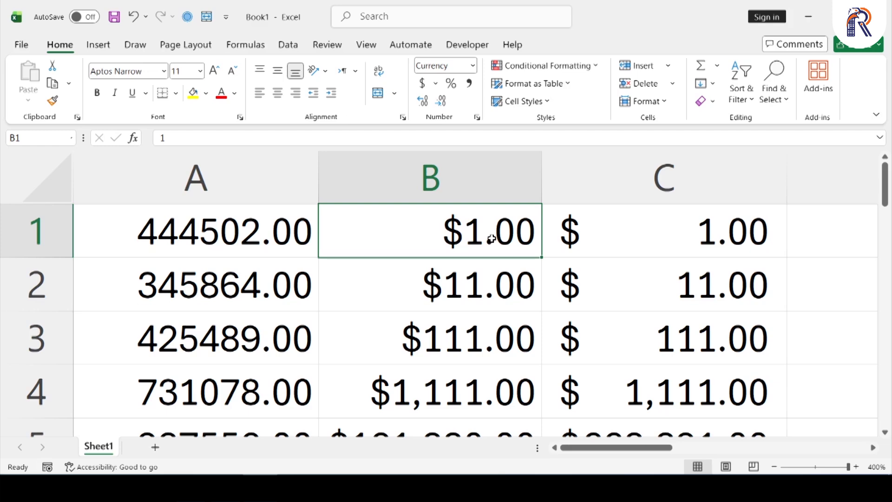
{"action": "left_click", "coordinate": [637, 223]}
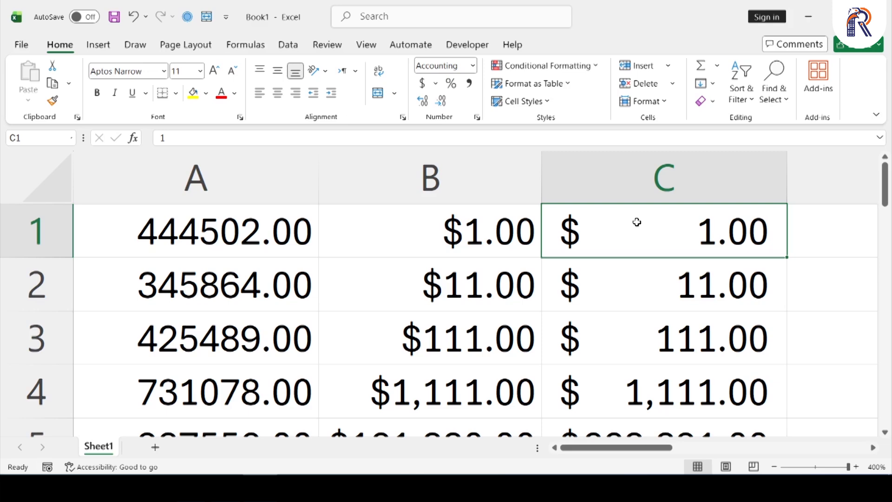
{"action": "left_click", "coordinate": [462, 233]}
{"action": "left_click", "coordinate": [655, 232]}
{"action": "scroll", "coordinate": [688, 278], "scroll_direction": "down", "scroll_amount": 2}
{"action": "scroll", "coordinate": [634, 335], "scroll_direction": "up", "scroll_amount": 2}
{"action": "left_click_drag", "start_coordinate": [641, 229], "coordinate": [659, 342]}
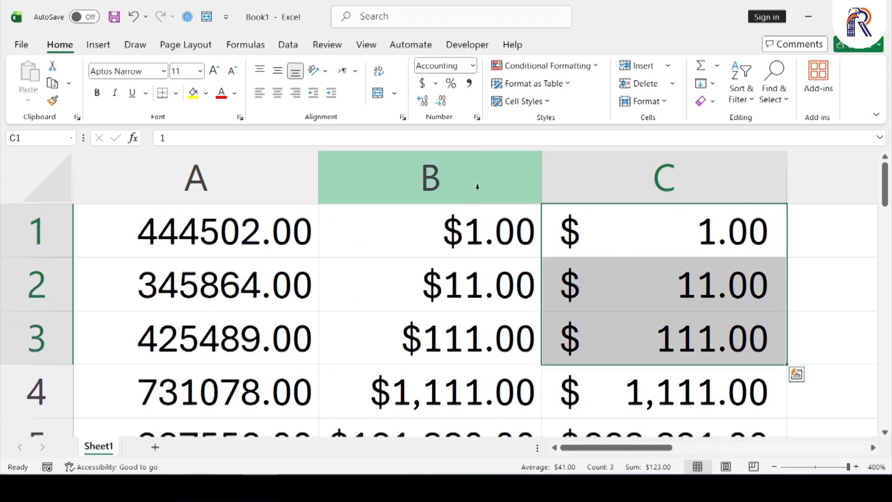
Zoom the sheet out to 160% and autofit the width of column C to its contents.
{"action": "scroll", "coordinate": [444, 256], "scroll_direction": "down", "scroll_amount": 2}
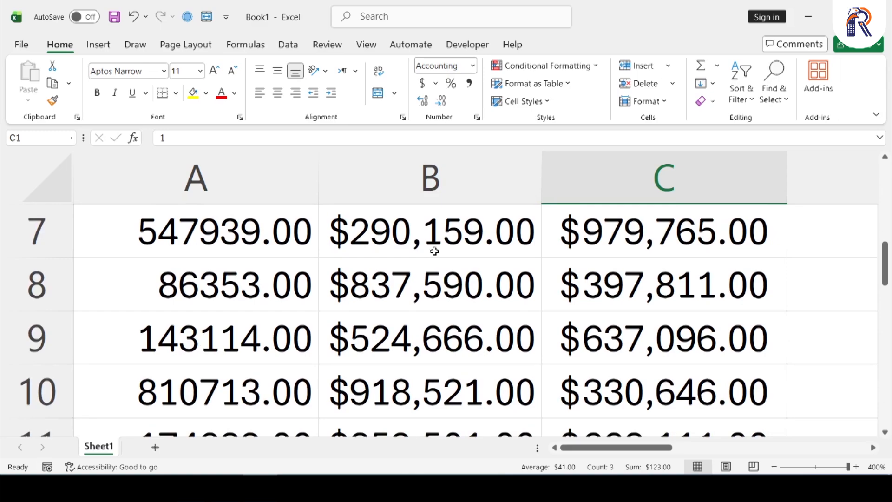
{"action": "scroll", "coordinate": [435, 251], "scroll_direction": "down", "scroll_amount": 12, "text": "ctrl"}
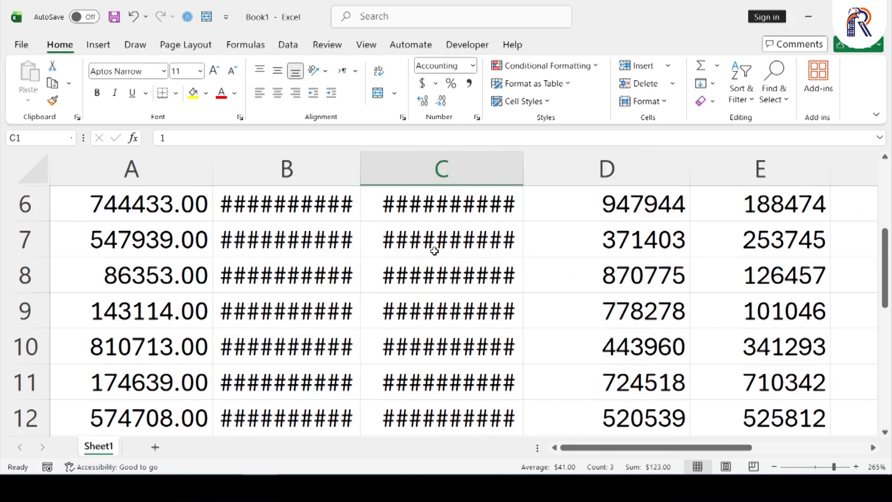
{"action": "scroll", "coordinate": [435, 251], "scroll_direction": "down", "scroll_amount": 4, "text": "ctrl"}
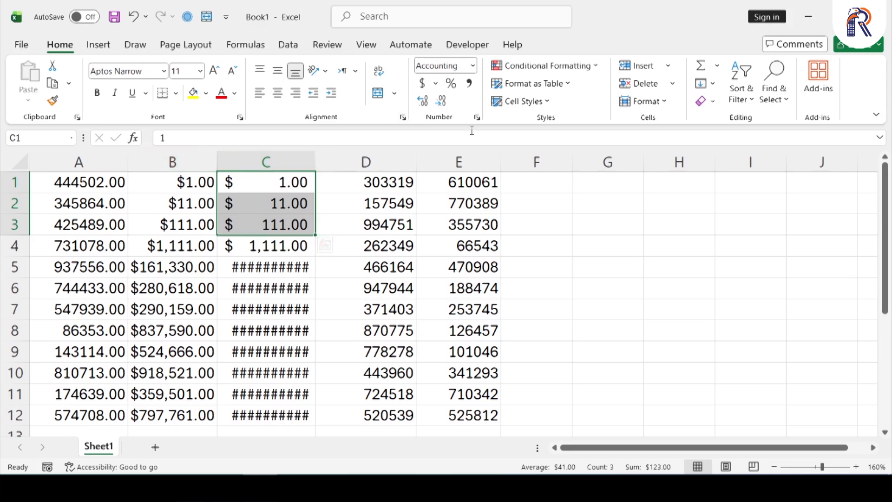
{"action": "left_click", "coordinate": [276, 277]}
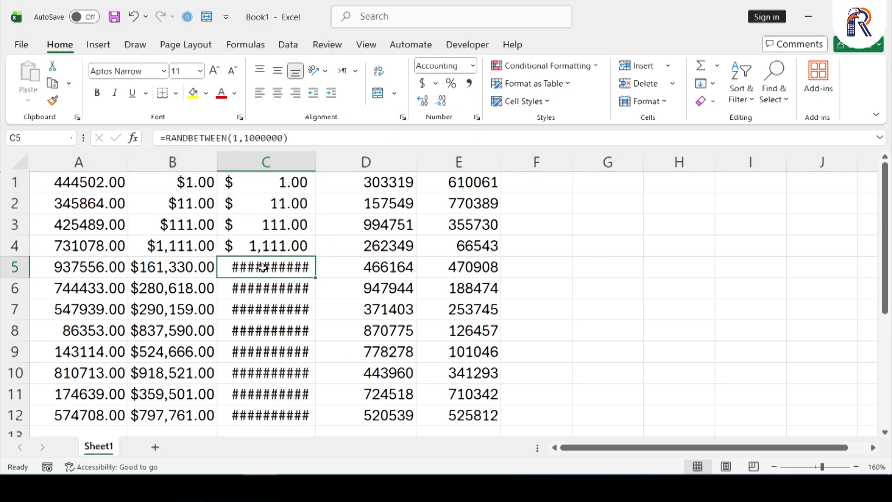
{"action": "double_click", "coordinate": [317, 160]}
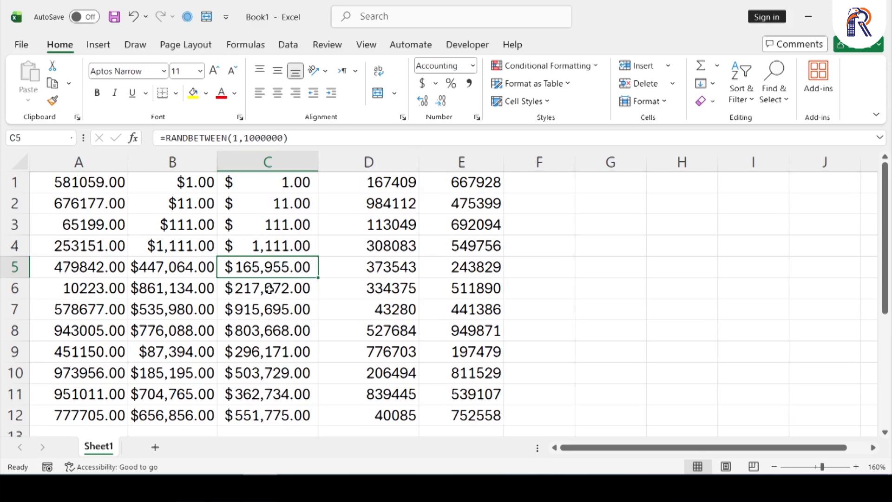
Merge and center the ranges A14:E14 and A15:E15 as two separate cells.
{"action": "scroll", "coordinate": [269, 288], "scroll_direction": "down", "scroll_amount": 2}
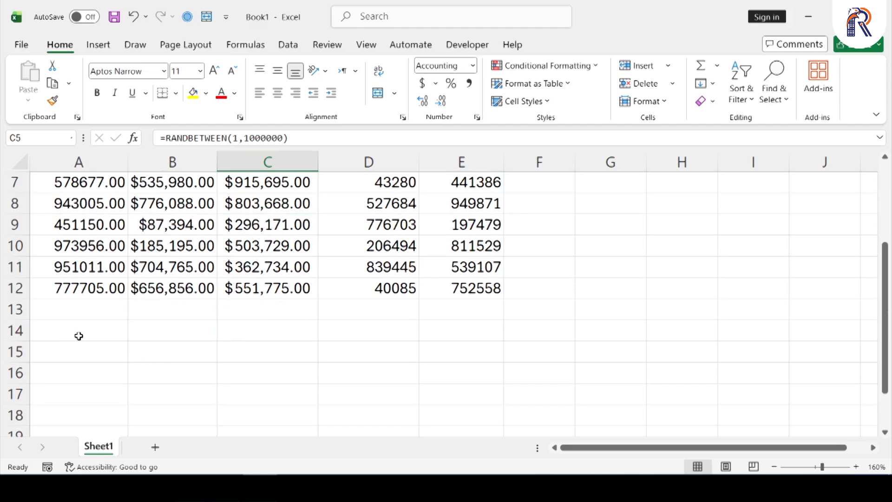
{"action": "left_click_drag", "start_coordinate": [78, 335], "coordinate": [440, 333]}
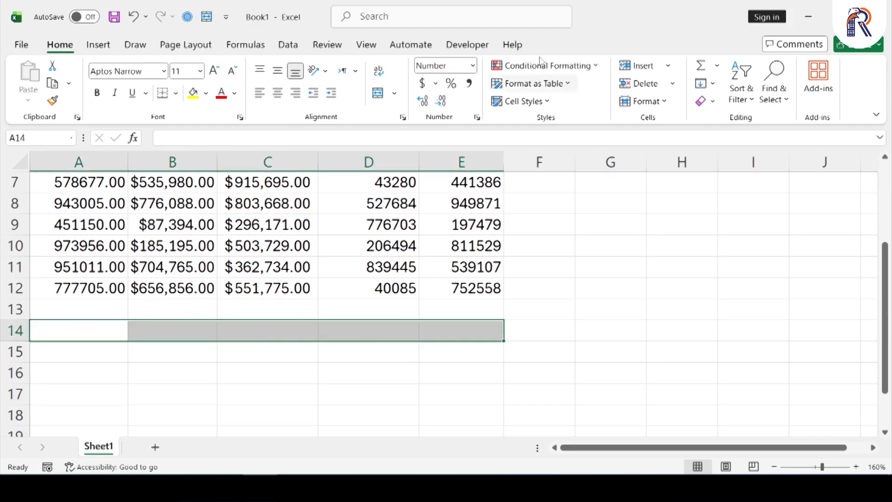
{"action": "left_click", "coordinate": [380, 93]}
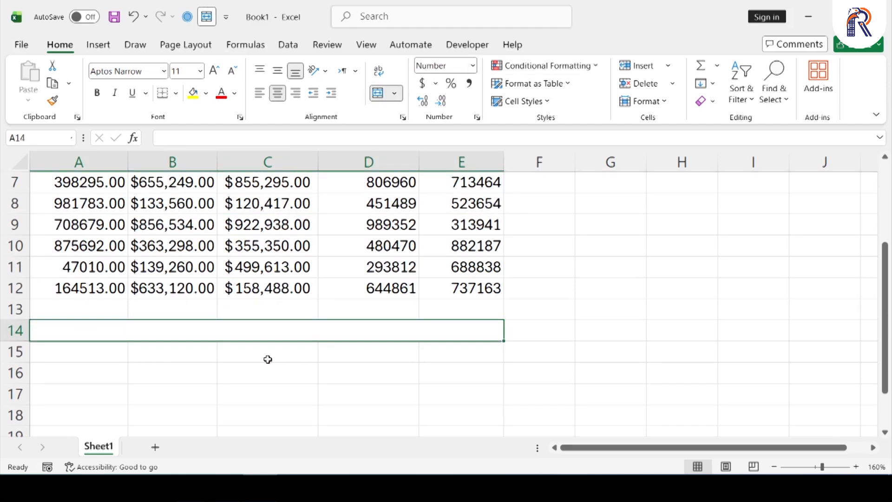
{"action": "left_click_drag", "start_coordinate": [96, 352], "coordinate": [434, 353]}
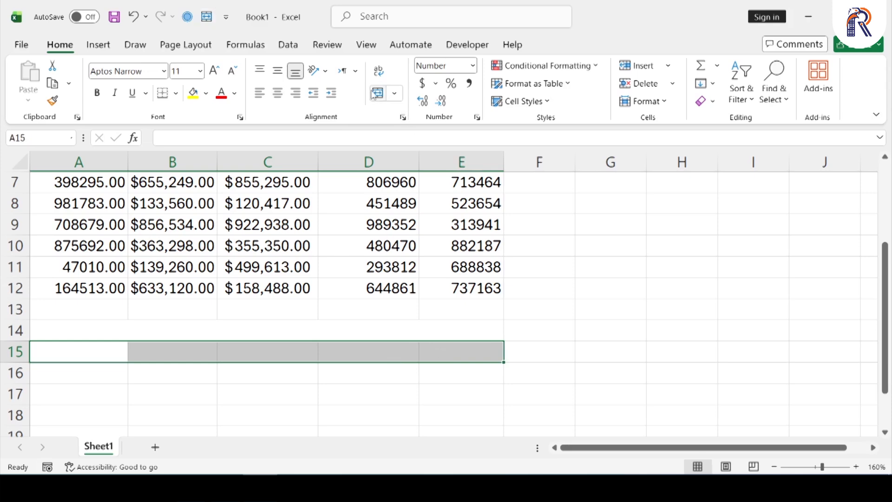
{"action": "left_click", "coordinate": [379, 93]}
Apply all borders to the two merged cells in rows 14 and 15.
{"action": "left_click_drag", "start_coordinate": [272, 337], "coordinate": [272, 352]}
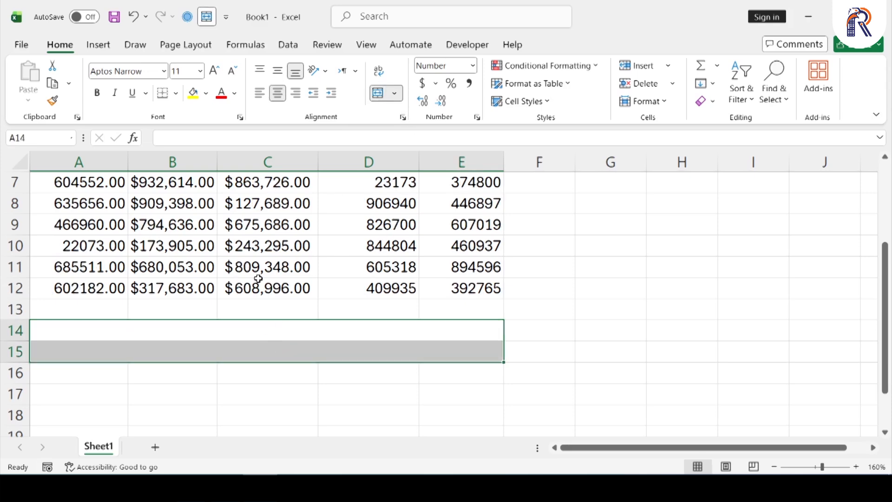
{"action": "left_click", "coordinate": [176, 93]}
{"action": "left_click", "coordinate": [230, 254]}
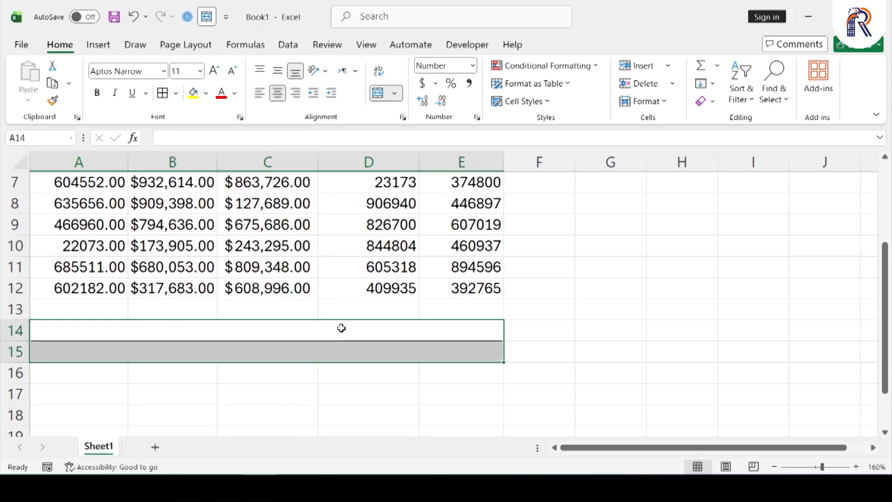
Apply the Currency format to the merged cell in row 14 and the Accounting format to the one in row 15.
{"action": "left_click", "coordinate": [302, 334]}
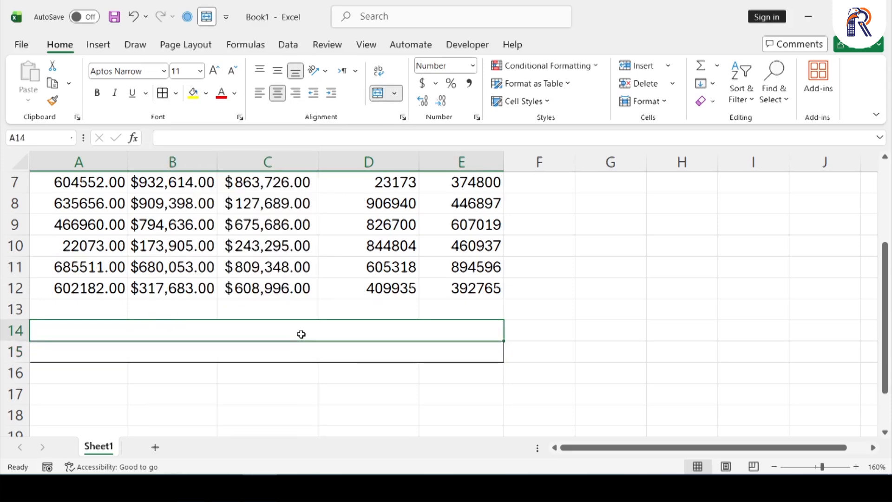
{"action": "left_click", "coordinate": [473, 65]}
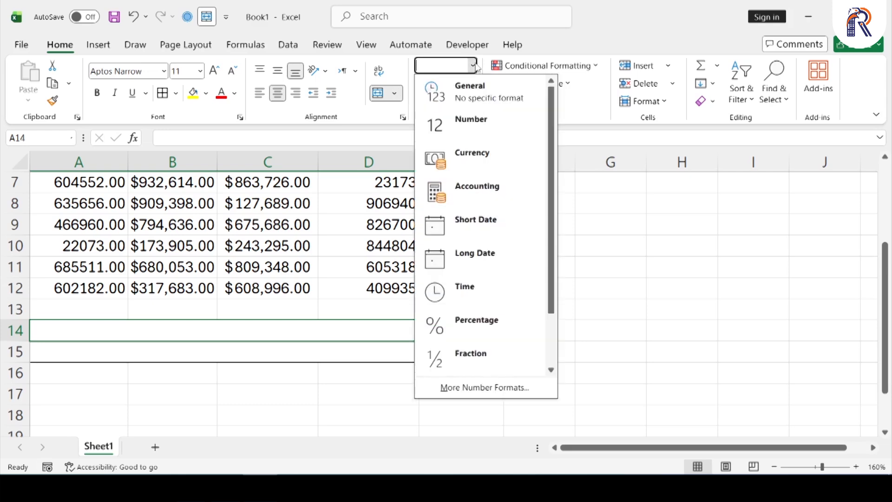
{"action": "left_click", "coordinate": [499, 160]}
{"action": "left_click", "coordinate": [340, 351]}
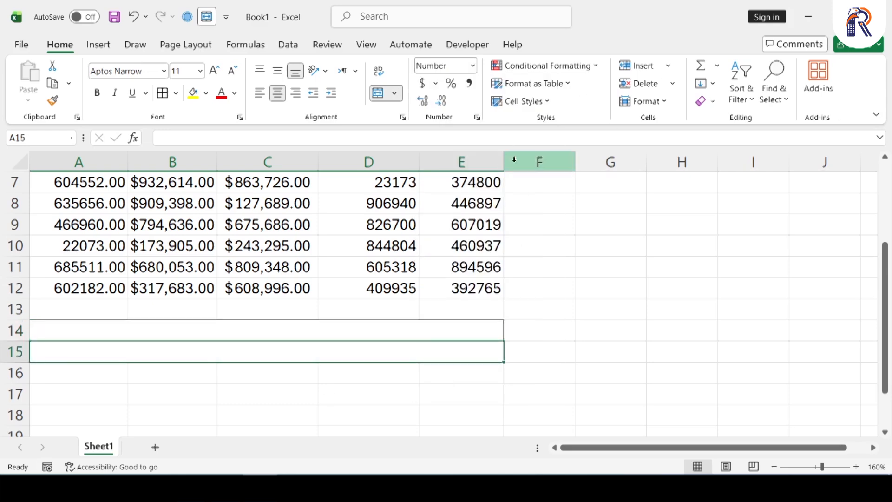
{"action": "left_click", "coordinate": [473, 65]}
{"action": "left_click", "coordinate": [505, 203]}
Enter 5000 in both merged cells in rows 14 and 15 and compare their number formats.
{"action": "left_click", "coordinate": [377, 329]}
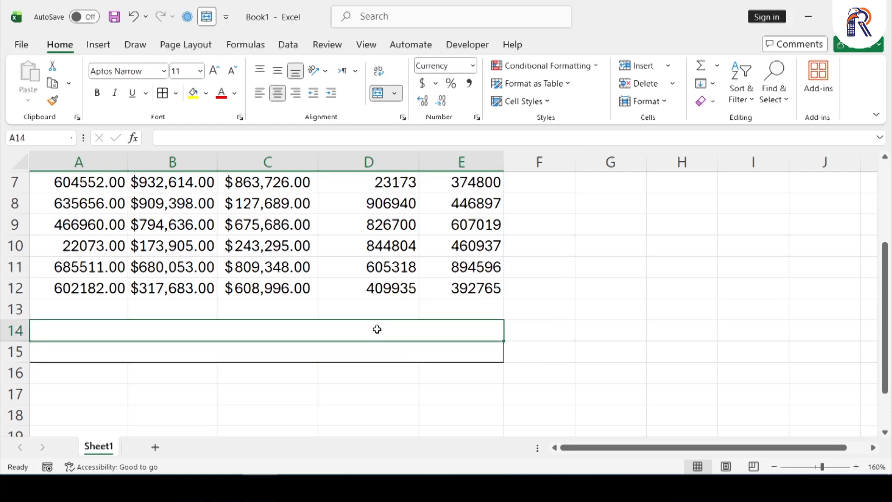
{"action": "type", "text": "5000"}
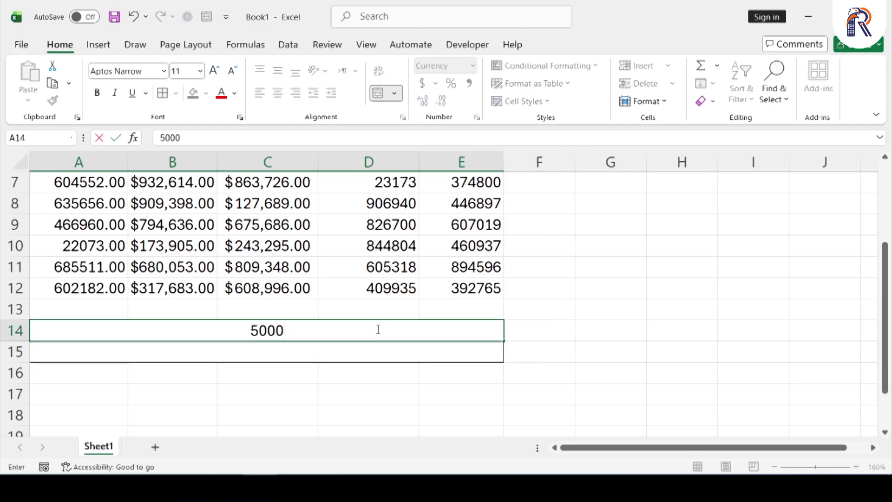
{"action": "key", "text": "Return"}
{"action": "type", "text": "50000"}
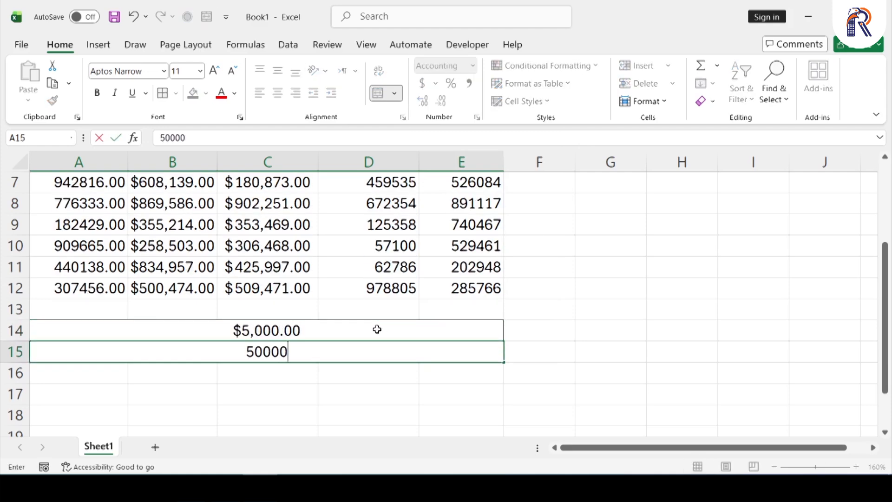
{"action": "key", "text": "BackSpace"}
{"action": "key", "text": "ctrl+Return"}
{"action": "key", "text": "Return"}
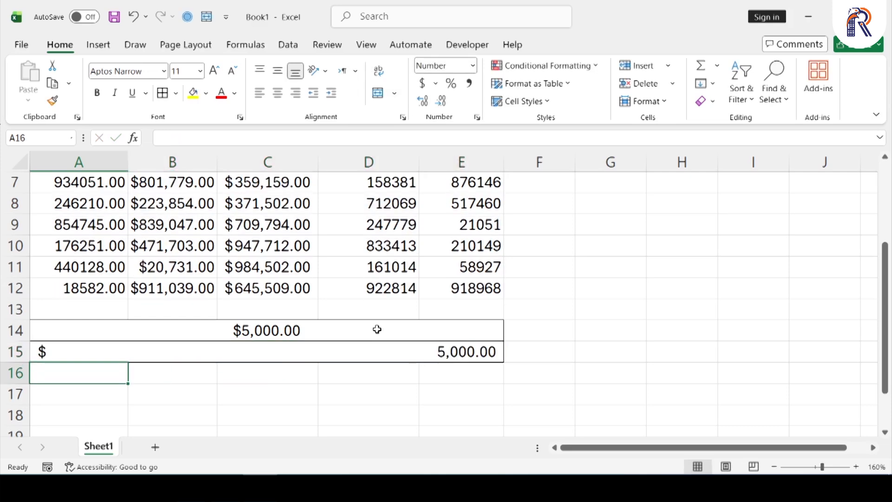
{"action": "left_click", "coordinate": [327, 349]}
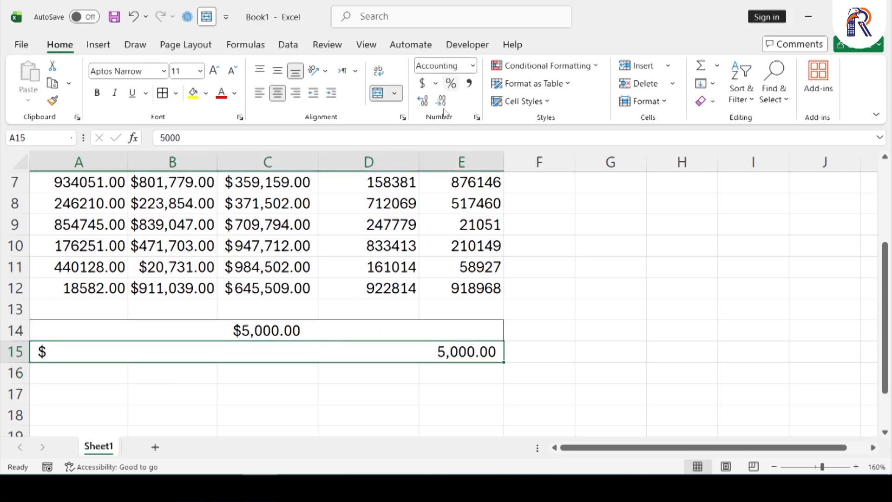
{"action": "scroll", "coordinate": [328, 355], "scroll_direction": "up", "scroll_amount": 2}
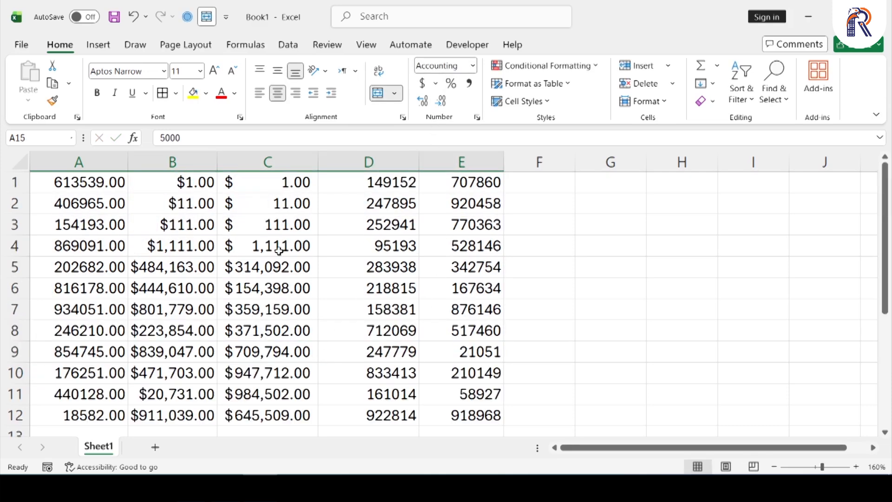
Compare the Accounting values in column C and Currency values in column B with the merged cells below, and review the available number formats.
{"action": "left_click_drag", "start_coordinate": [262, 183], "coordinate": [272, 354]}
{"action": "scroll", "coordinate": [273, 353], "scroll_direction": "down", "scroll_amount": 3}
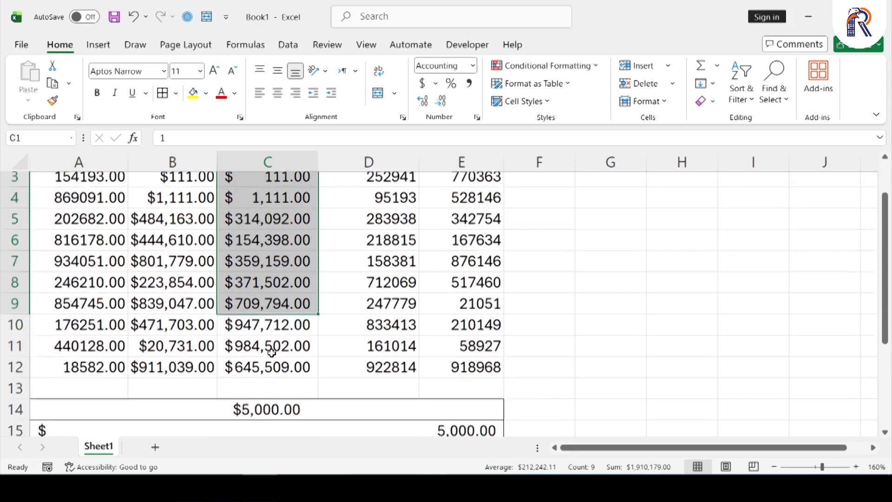
{"action": "scroll", "coordinate": [288, 334], "scroll_direction": "up", "scroll_amount": 1}
{"action": "left_click", "coordinate": [266, 331]}
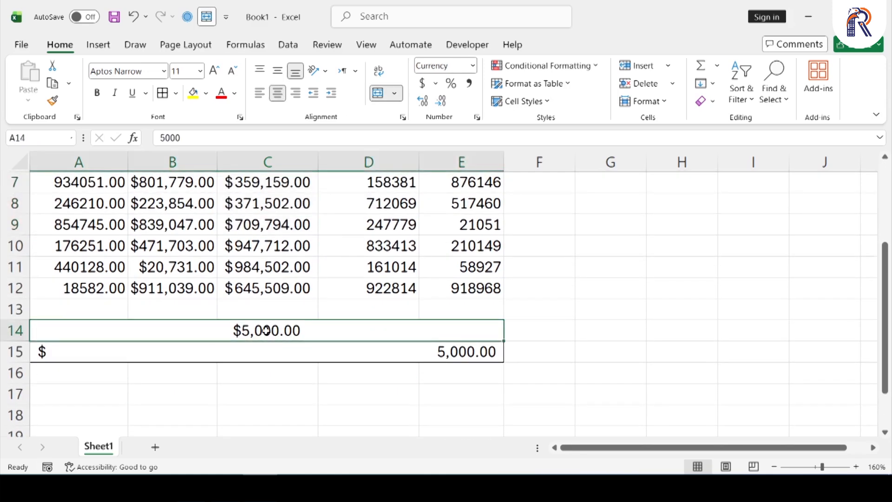
{"action": "scroll", "coordinate": [268, 331], "scroll_direction": "up", "scroll_amount": 2}
{"action": "left_click", "coordinate": [187, 183]}
{"action": "left_click_drag", "start_coordinate": [187, 183], "coordinate": [190, 309]}
{"action": "scroll", "coordinate": [190, 309], "scroll_direction": "down", "scroll_amount": 2}
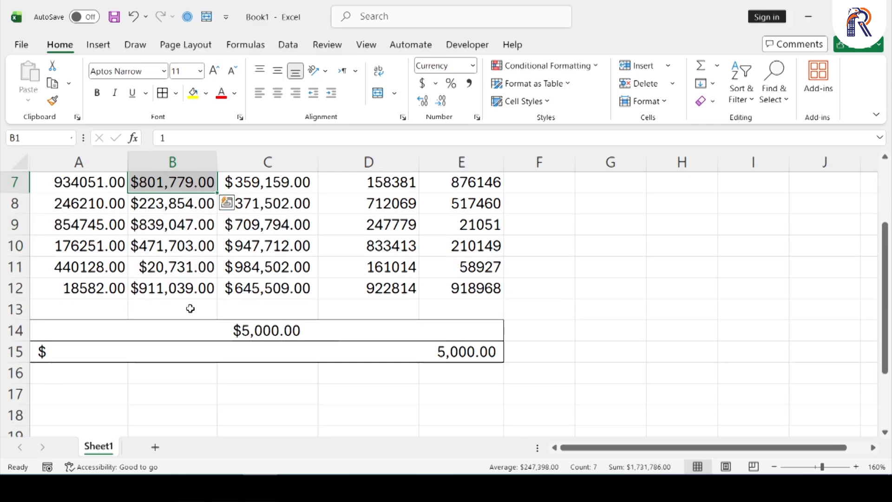
{"action": "left_click", "coordinate": [282, 338]}
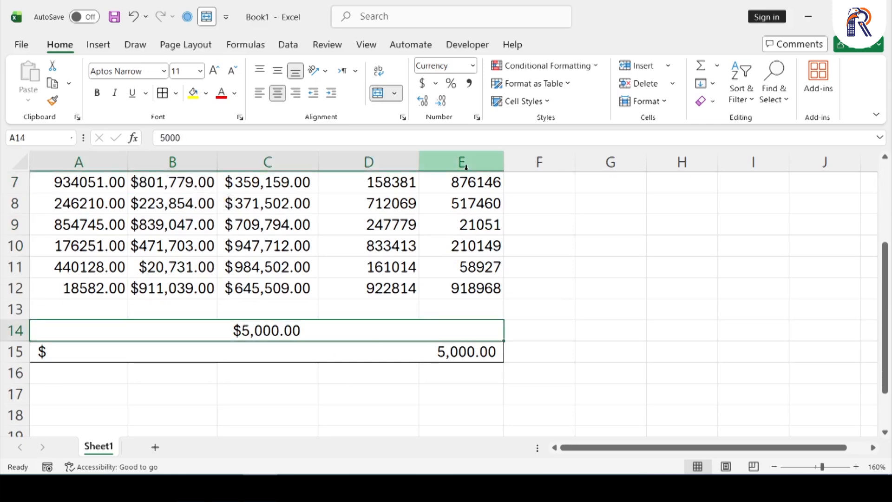
{"action": "scroll", "coordinate": [379, 318], "scroll_direction": "up", "scroll_amount": 2}
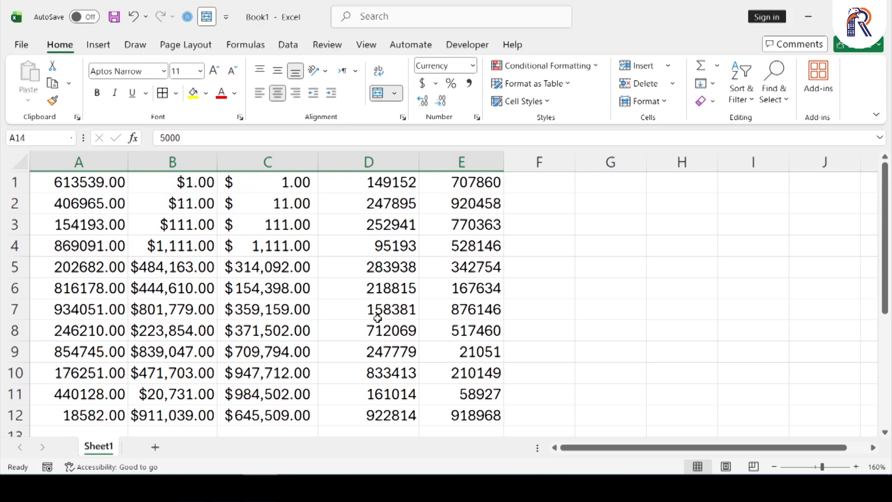
{"action": "left_click", "coordinate": [473, 66]}
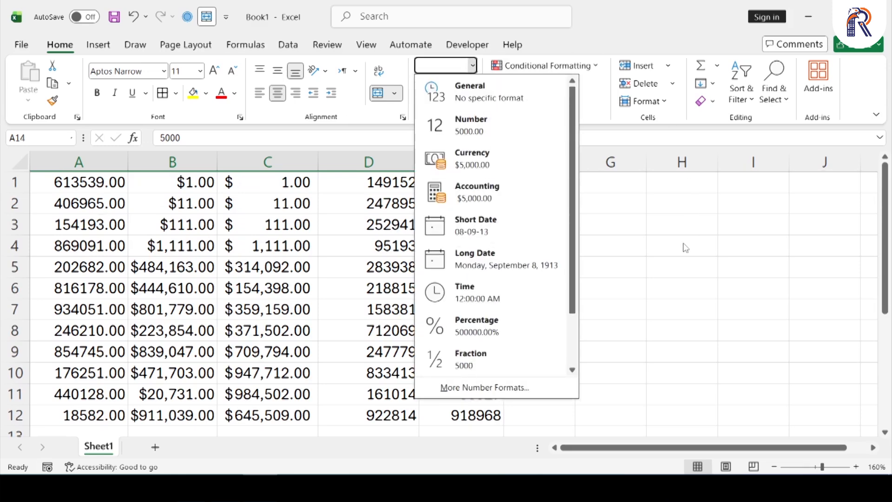
{"action": "left_click", "coordinate": [671, 205]}
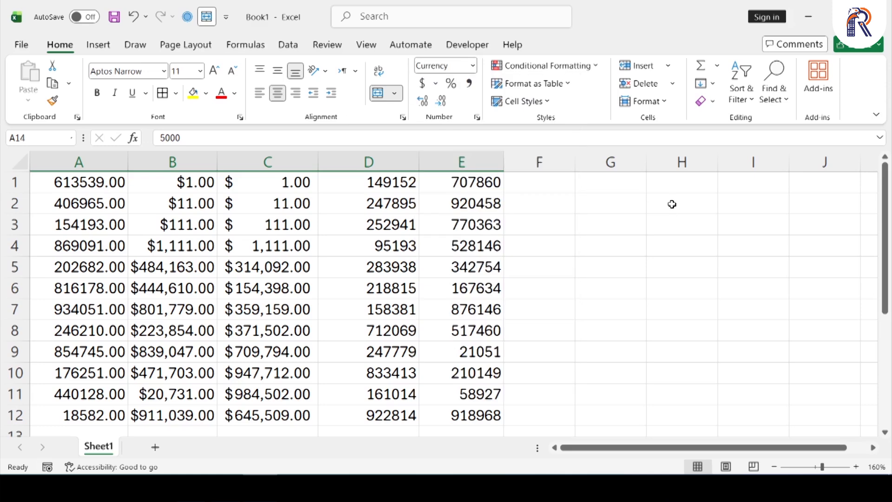
Add a new worksheet and enter the date 26-Jul-26 in cell A1.
{"action": "left_click", "coordinate": [155, 448]}
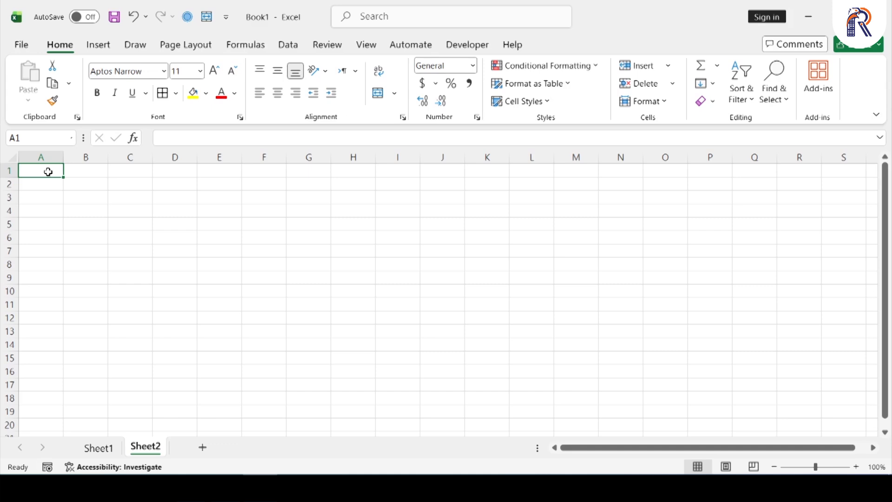
{"action": "type", "text": "26"}
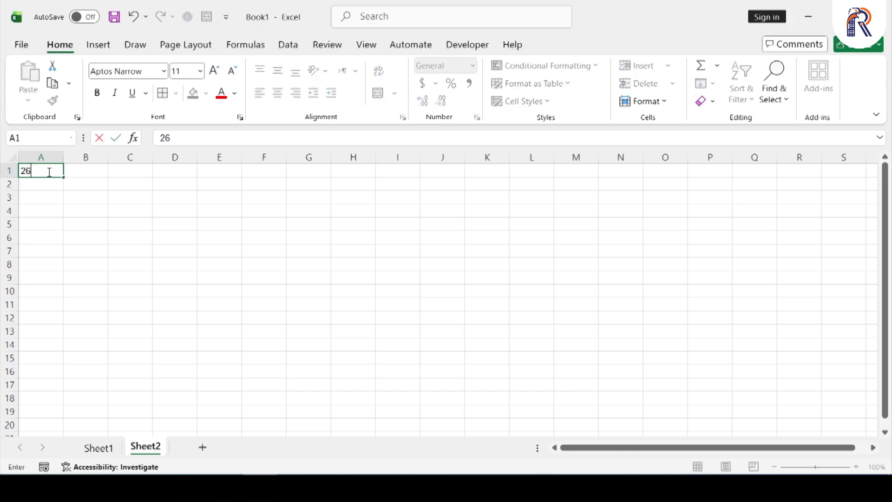
{"action": "type", "text": "-Jul-26"}
{"action": "key", "text": "Return"}
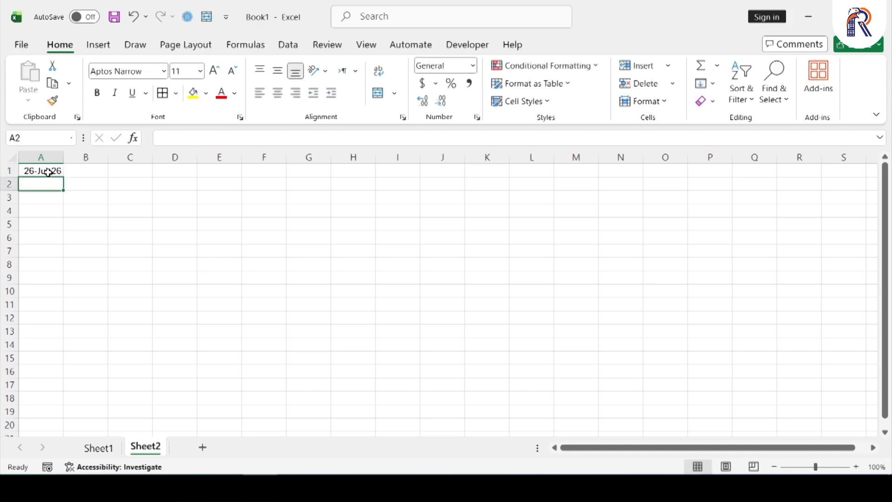
Apply the Long Date format to the date in cell A1.
{"action": "left_click", "coordinate": [48, 172]}
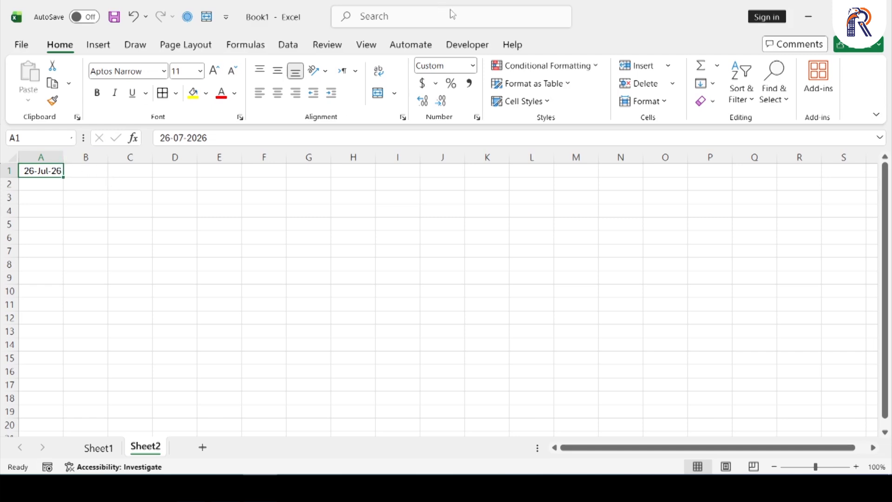
{"action": "left_click", "coordinate": [473, 65]}
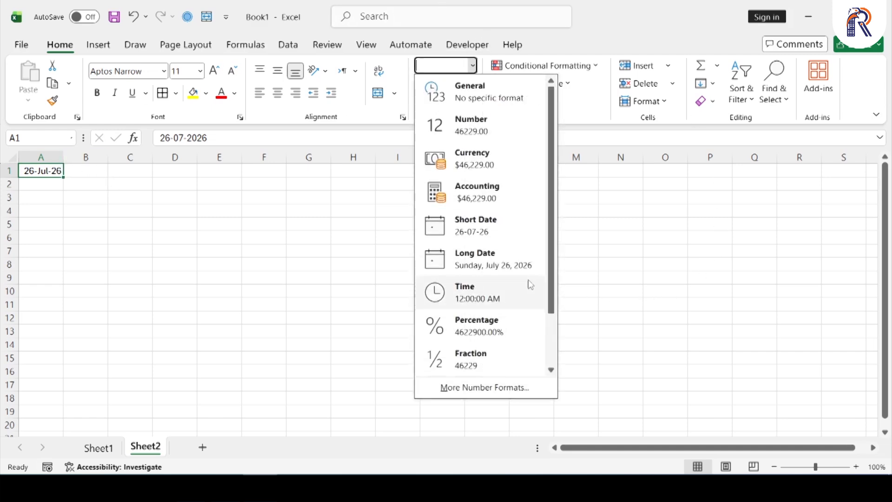
{"action": "left_click", "coordinate": [486, 259]}
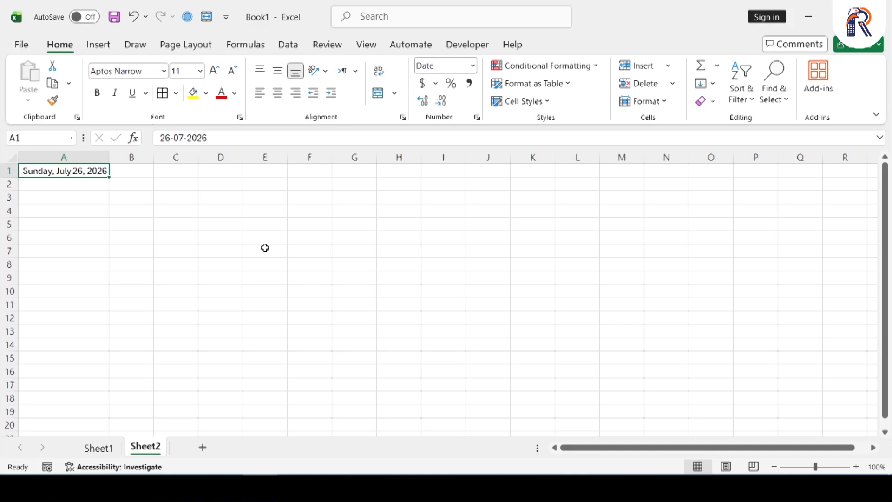
Enter the date in month-day-year order as 07-15-26 in cell C1.
{"action": "key", "text": "Right"}
{"action": "key", "text": "Right"}
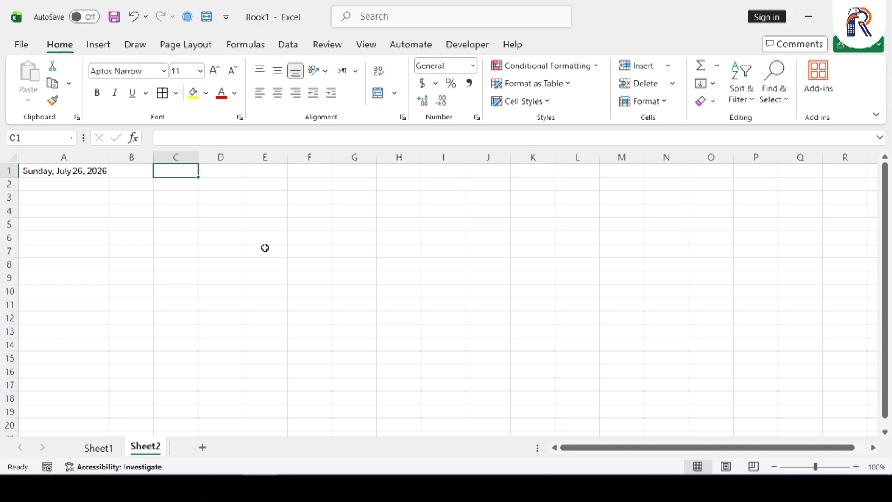
{"action": "type", "text": "15"}
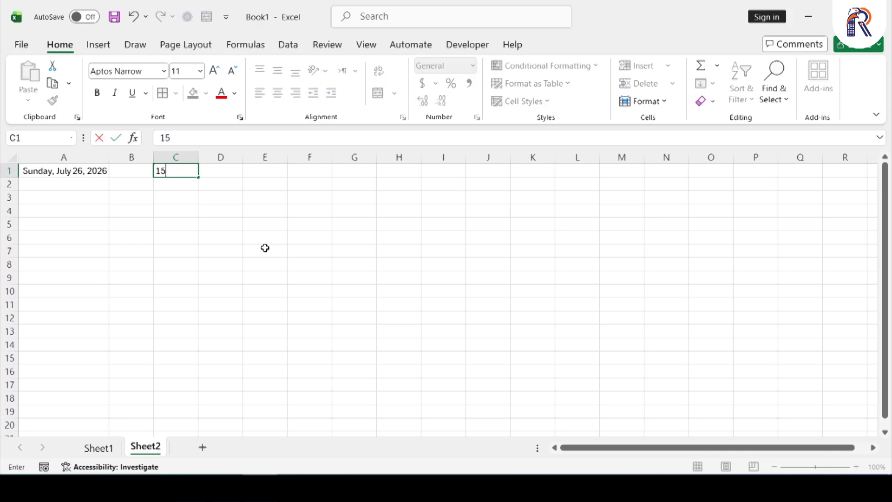
{"action": "key", "text": "BackSpace"}
{"action": "key", "text": "BackSpace"}
{"action": "type", "text": "07-15-26"}
{"action": "key", "text": "Return"}
{"action": "key", "text": "Up"}
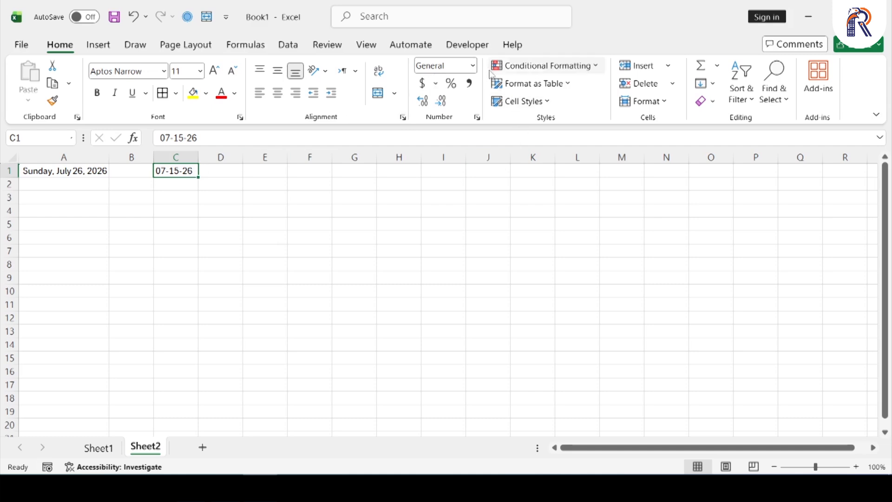
Apply the Long Date format to cell C1 and compare its entry with the date in A1.
{"action": "left_click", "coordinate": [473, 65]}
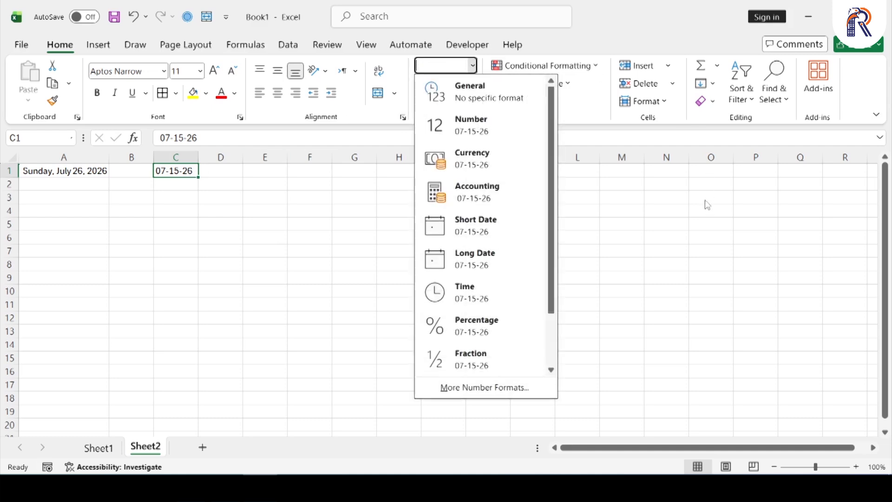
{"action": "left_click", "coordinate": [482, 269]}
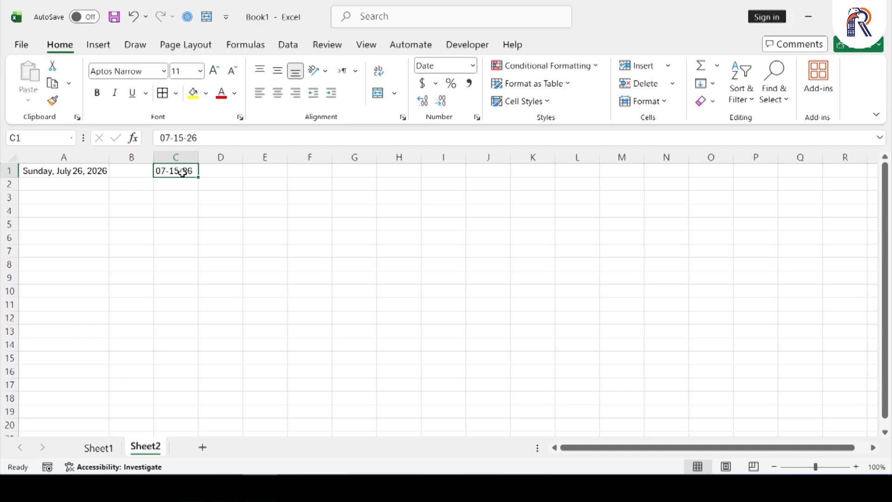
{"action": "left_click", "coordinate": [59, 184]}
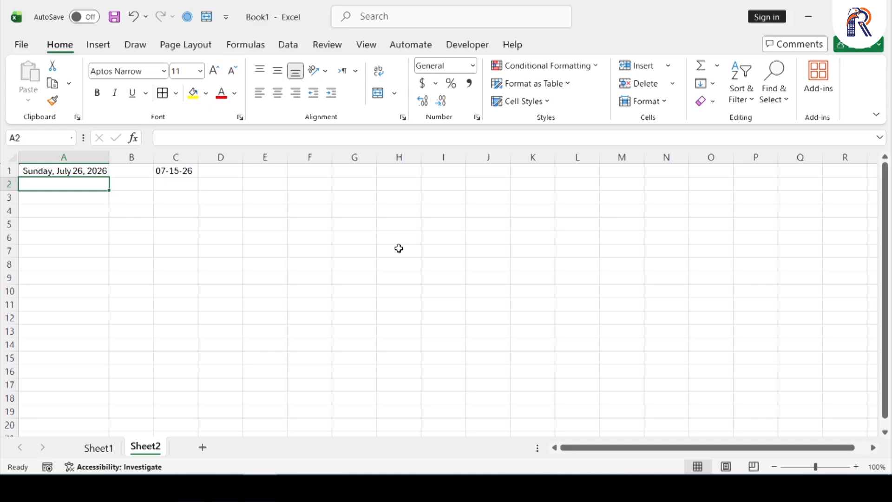
{"action": "left_click", "coordinate": [85, 171]}
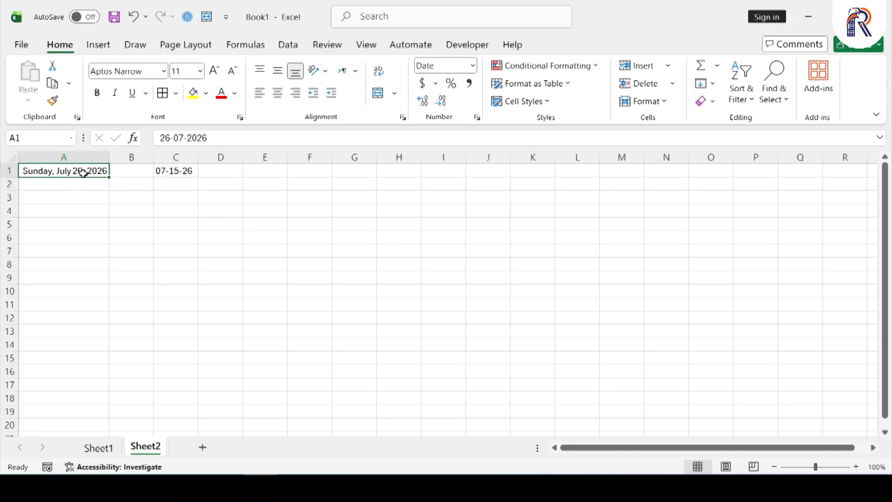
Enter the formula =A1+1 in cell A2 to calculate the day after the date in A1.
{"action": "left_click", "coordinate": [83, 187]}
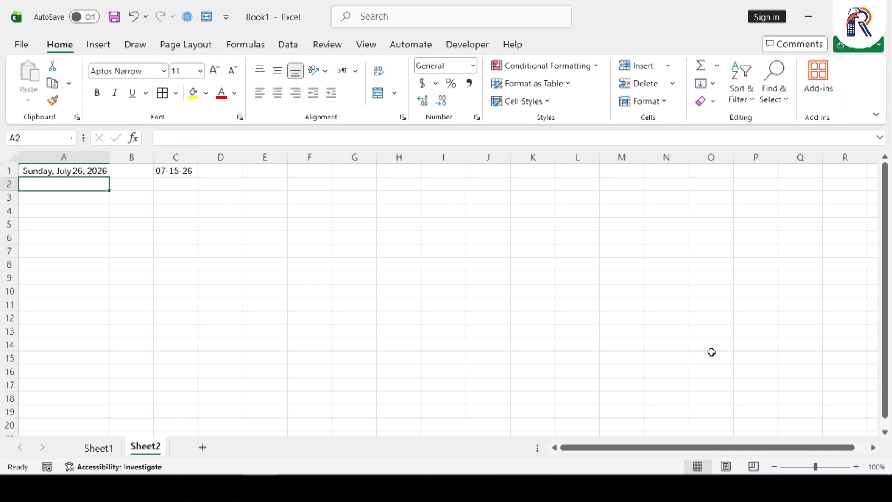
{"action": "type", "text": "="}
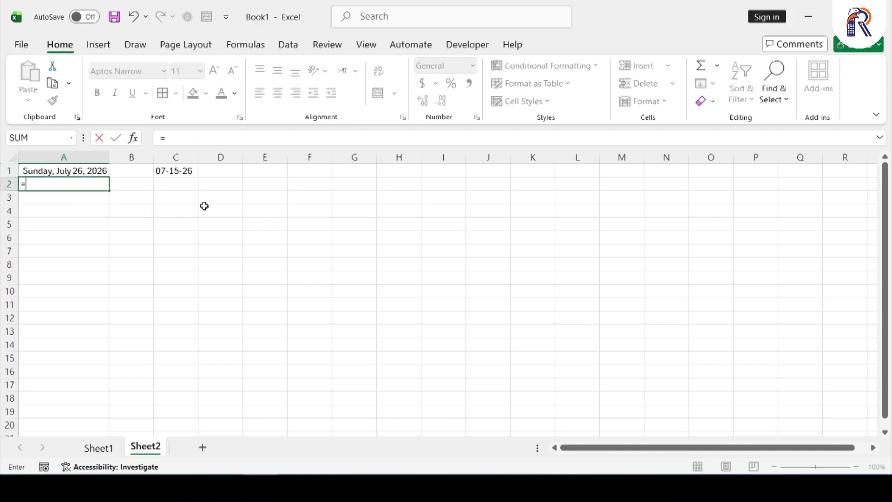
{"action": "left_click", "coordinate": [99, 169]}
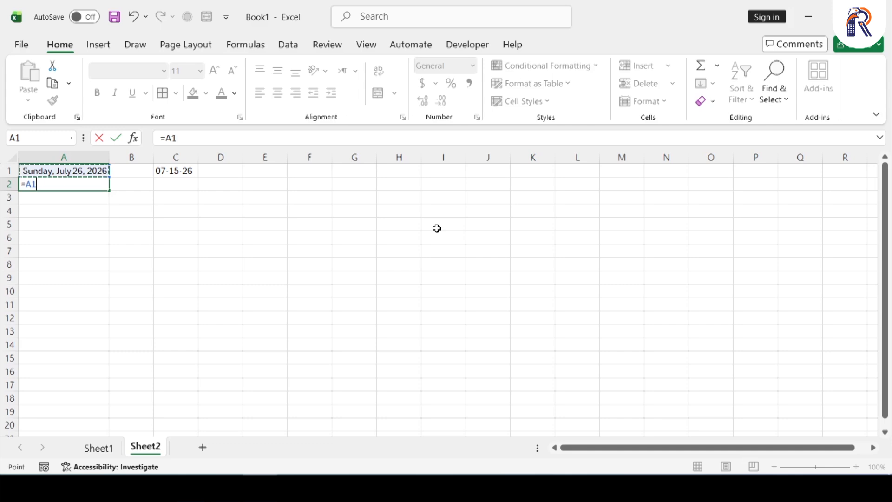
{"action": "type", "text": "+1"}
{"action": "key", "text": "Return"}
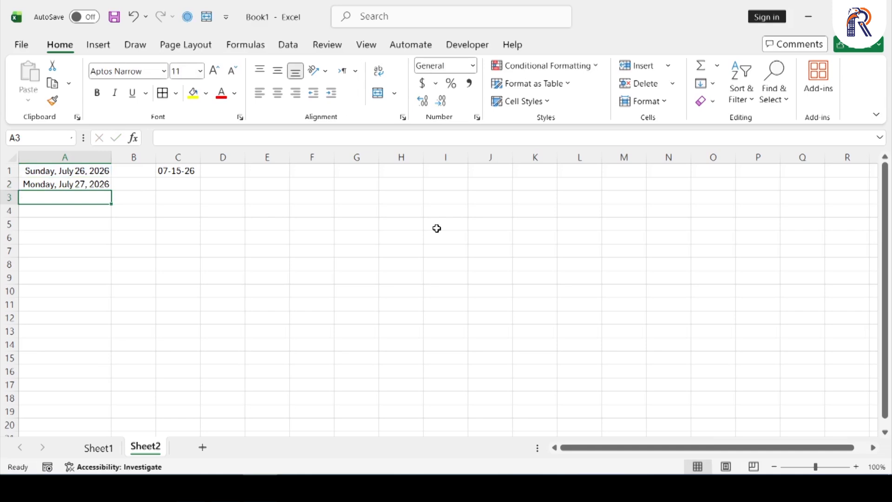
Fill the next-day formula from A2 down to A15 and autofit the width of column A.
{"action": "left_click", "coordinate": [87, 170]}
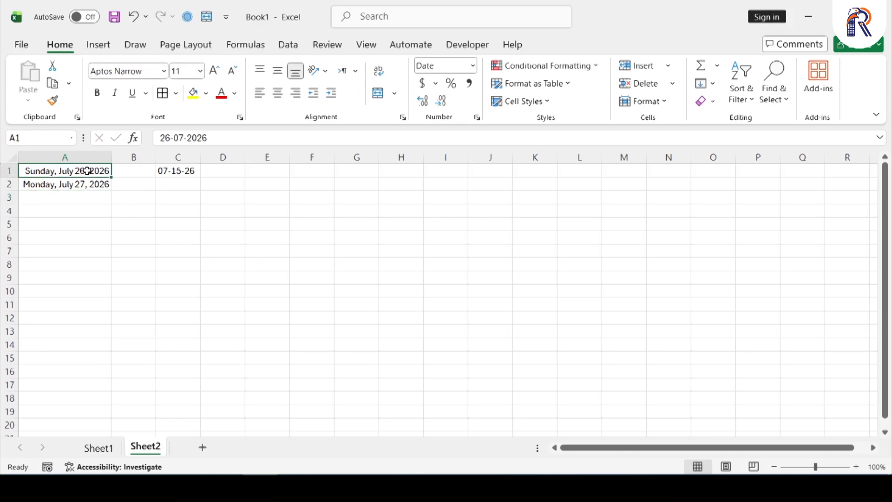
{"action": "left_click", "coordinate": [96, 184]}
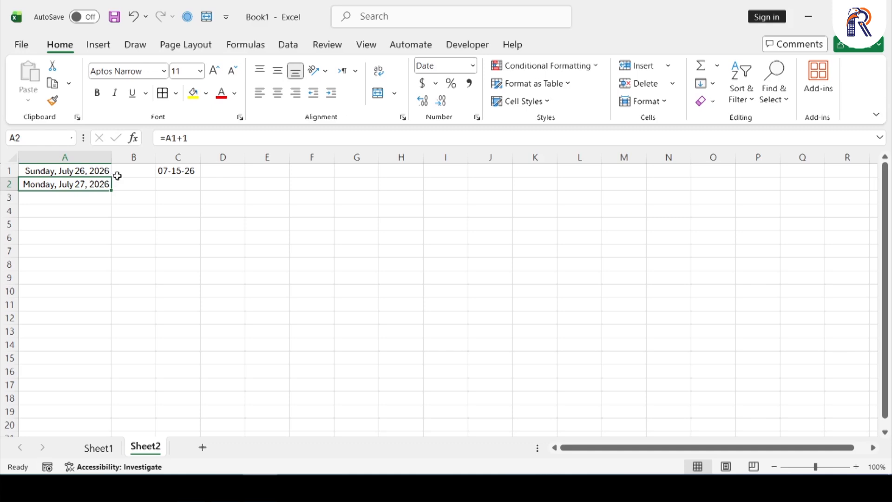
{"action": "left_click_drag", "start_coordinate": [111, 190], "coordinate": [112, 365]}
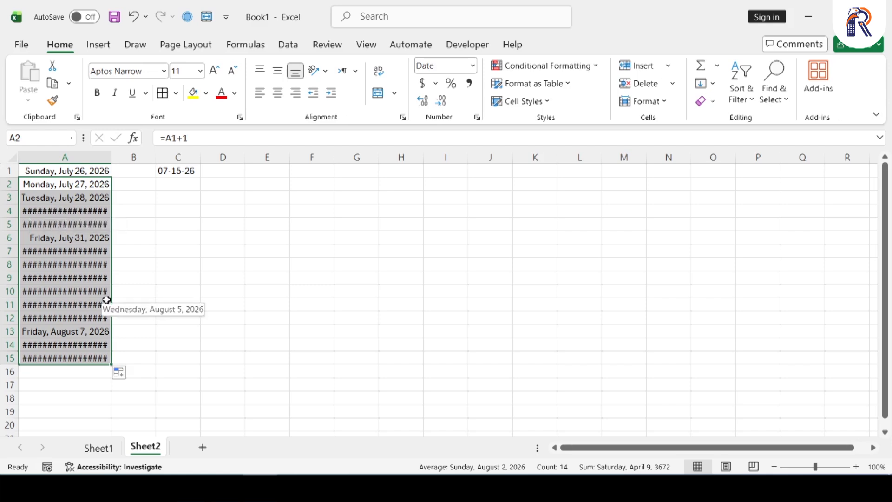
{"action": "double_click", "coordinate": [111, 157]}
{"action": "left_click", "coordinate": [111, 214]}
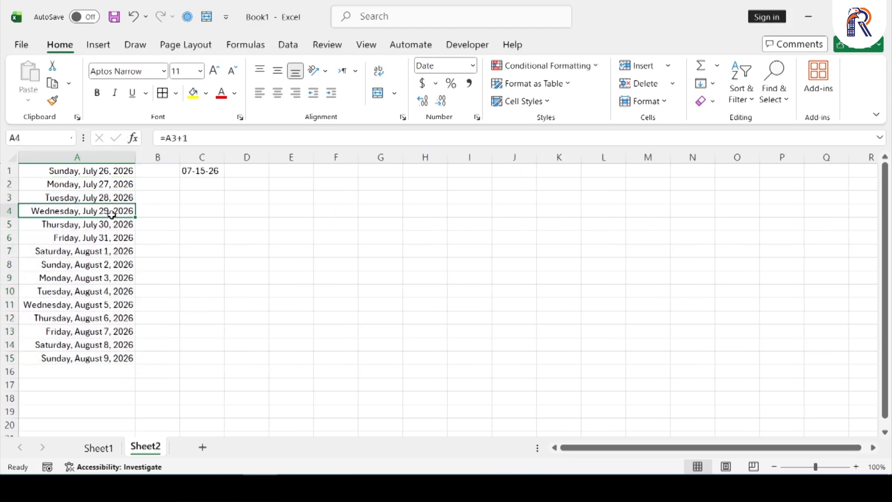
Enter the formula =C1+1 in cell C2 and check its result.
{"action": "left_click", "coordinate": [205, 184]}
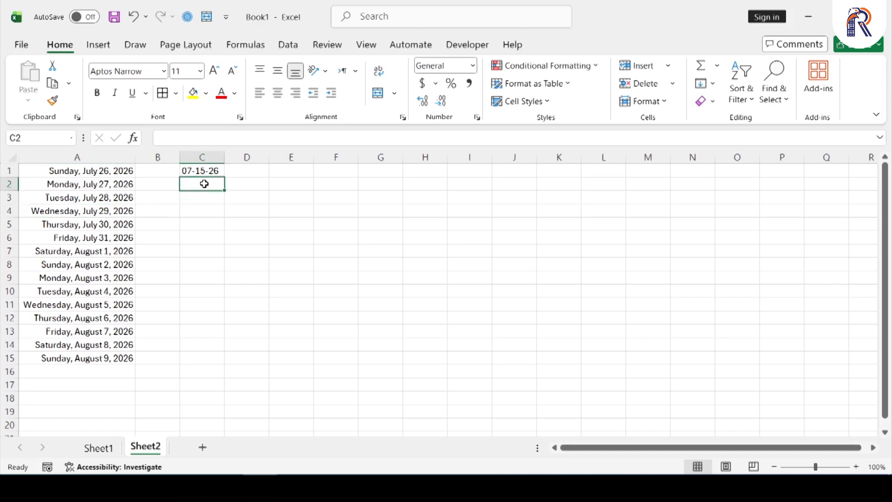
{"action": "type", "text": "="}
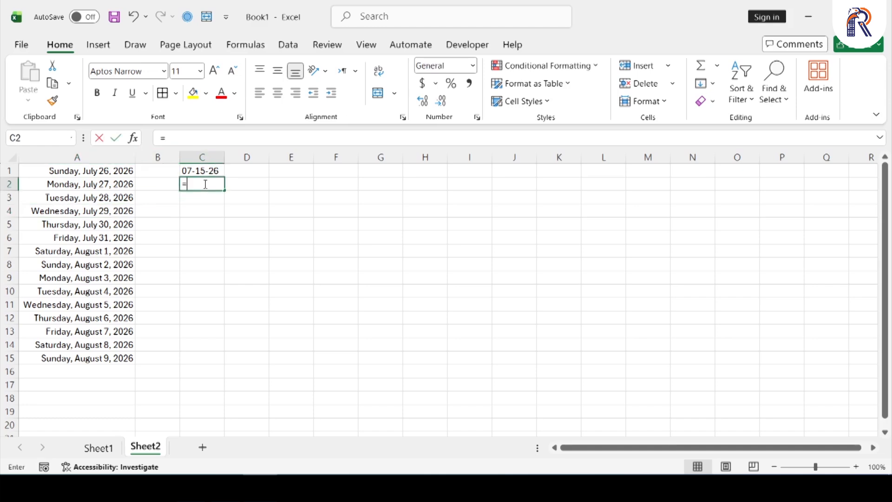
{"action": "key", "text": "Up"}
{"action": "type", "text": "+1"}
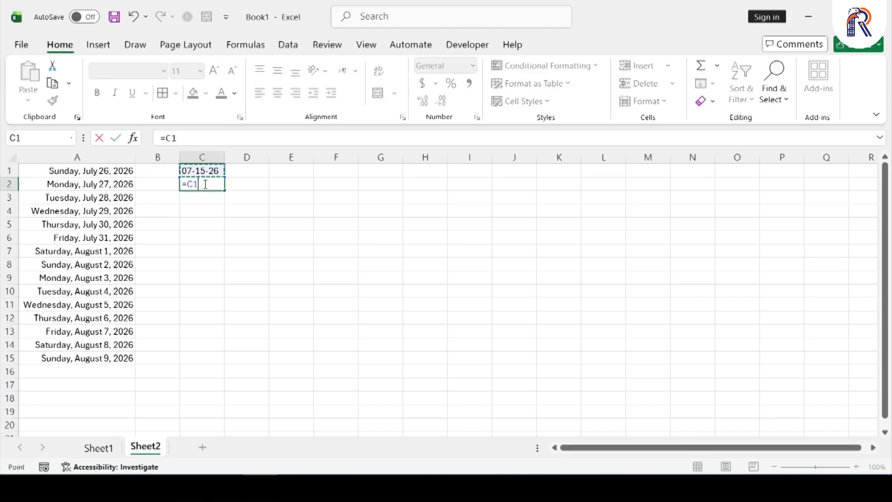
{"action": "key", "text": "Return"}
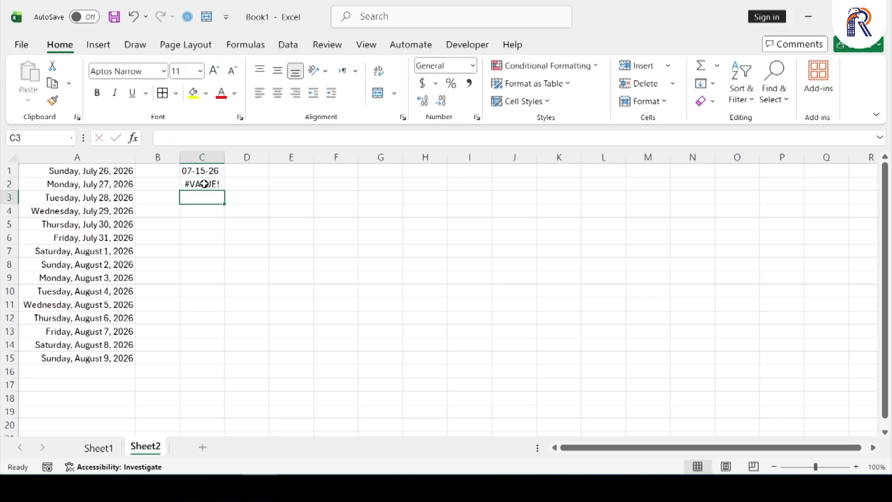
{"action": "left_click", "coordinate": [205, 184]}
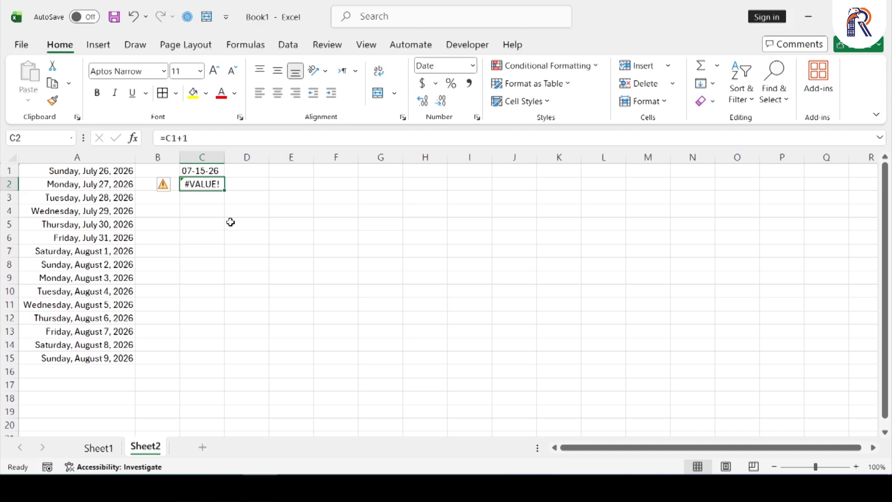
Replace the entry in C1 with the date 26-JUL-26 and compare the contents of C1 and C2.
{"action": "left_click", "coordinate": [219, 171]}
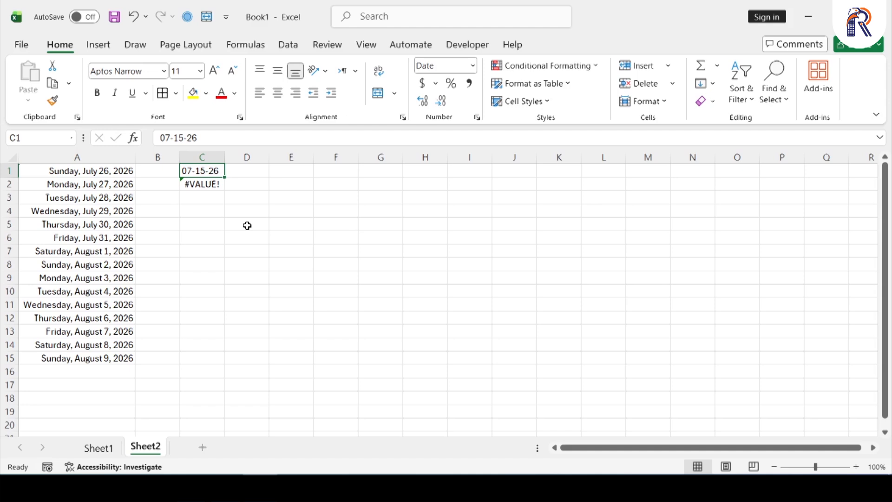
{"action": "key", "text": "Down"}
{"action": "key", "text": "Up"}
{"action": "key", "text": "F2"}
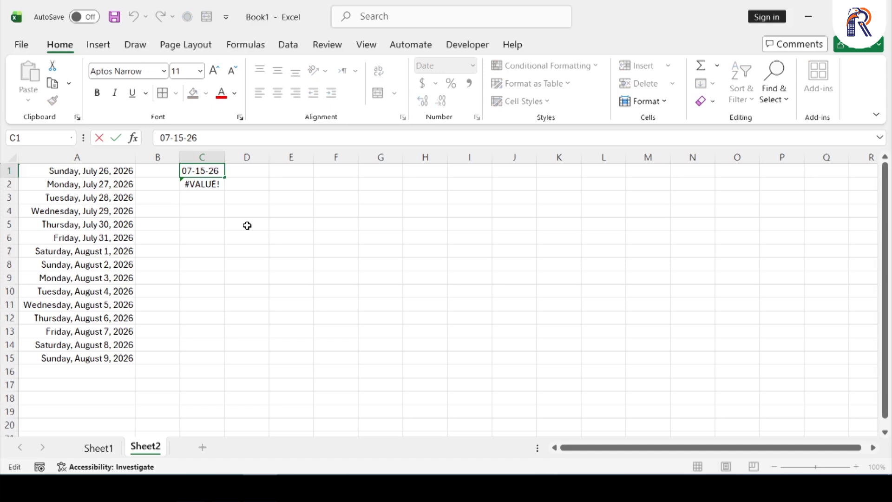
{"action": "key", "text": "Left"}
{"action": "key", "text": "Left"}
{"action": "key", "text": "shift+Right"}
{"action": "key", "text": "shift+Right"}
{"action": "key", "text": "shift+Right"}
{"action": "key", "text": "shift+Right"}
{"action": "key", "text": "shift+Right"}
{"action": "key", "text": "shift+Right"}
{"action": "key", "text": "shift+Right"}
{"action": "key", "text": "shift+Right"}
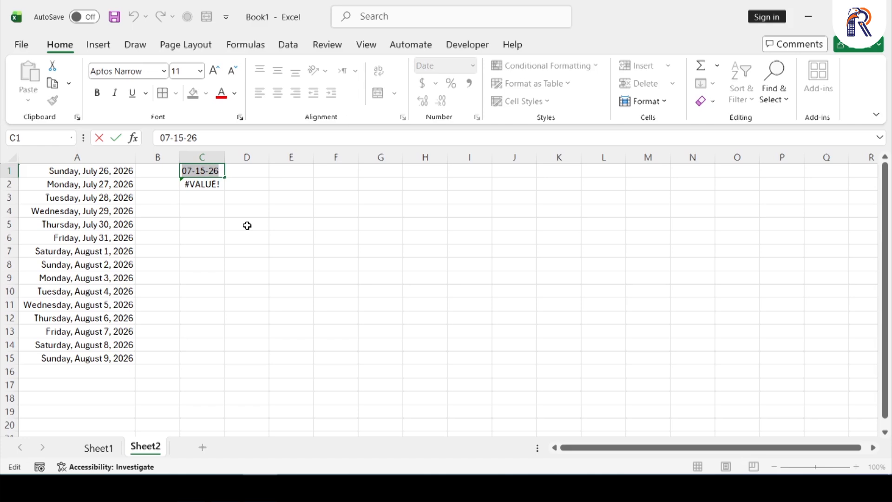
{"action": "type", "text": "2"}
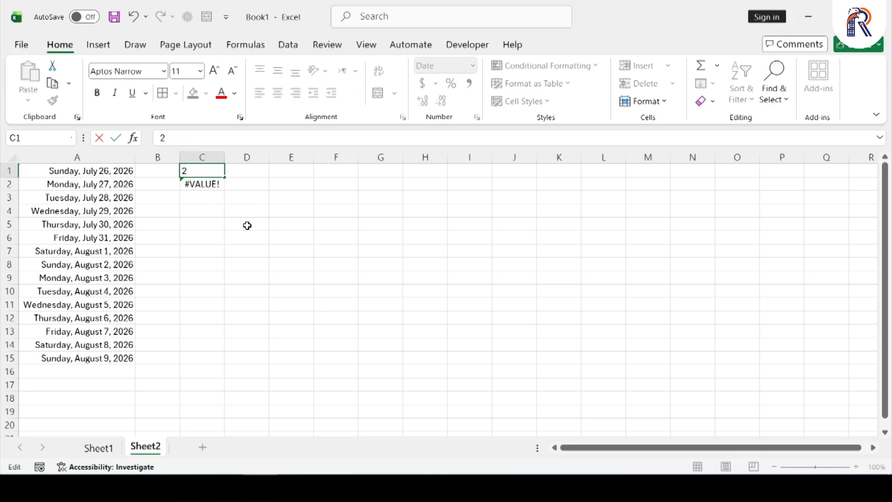
{"action": "type", "text": "6-JUL-"}
{"action": "key", "text": "BackSpace"}
{"action": "type", "text": "-26"}
{"action": "key", "text": "Return"}
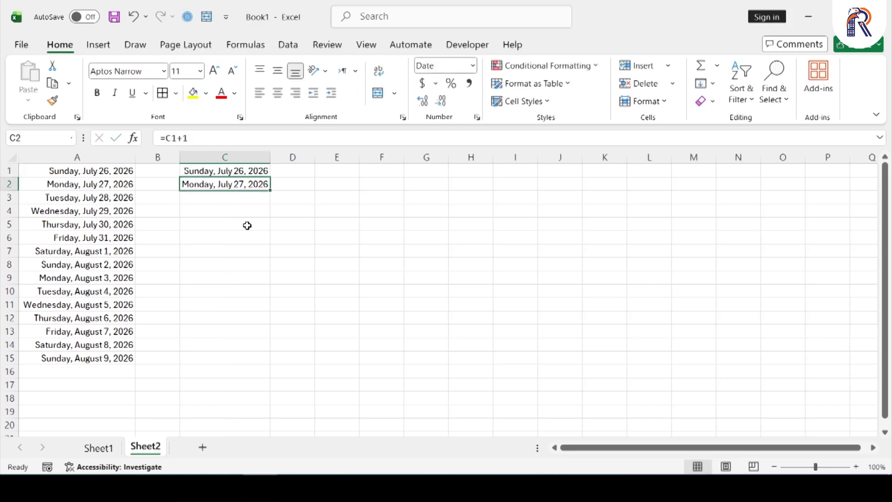
{"action": "left_click", "coordinate": [261, 170]}
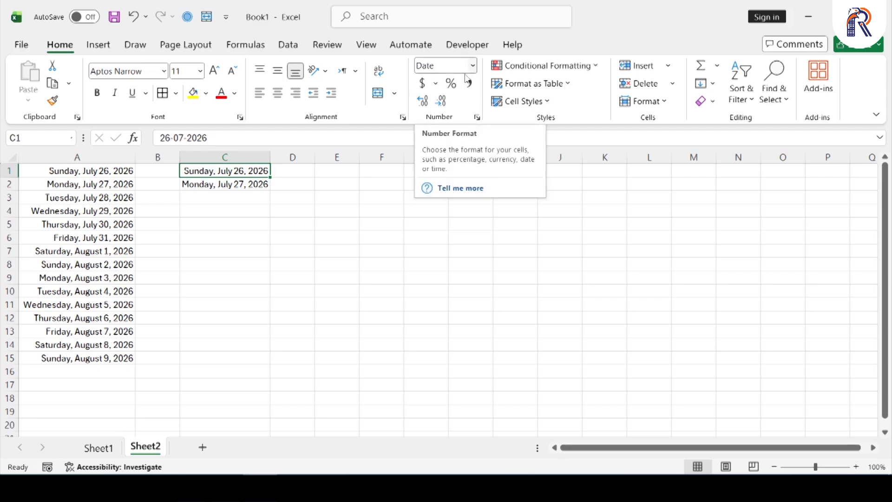
{"action": "left_click", "coordinate": [263, 184]}
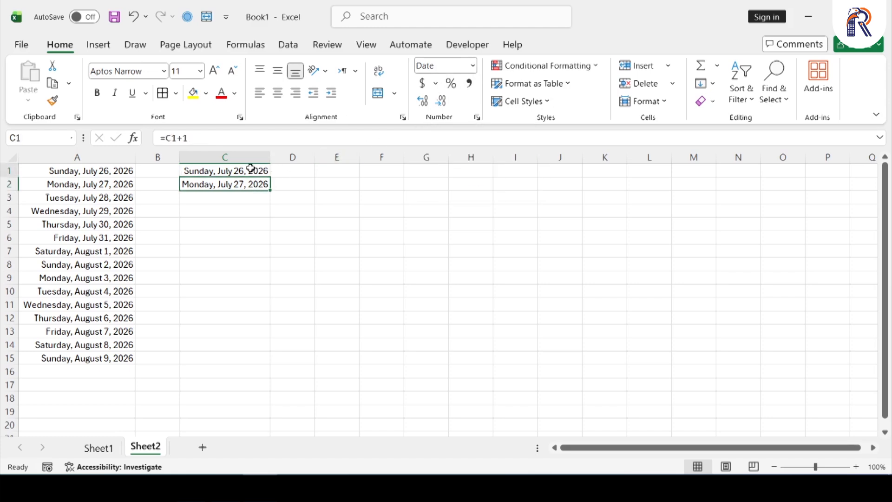
{"action": "left_click", "coordinate": [256, 168]}
{"action": "left_click", "coordinate": [252, 188]}
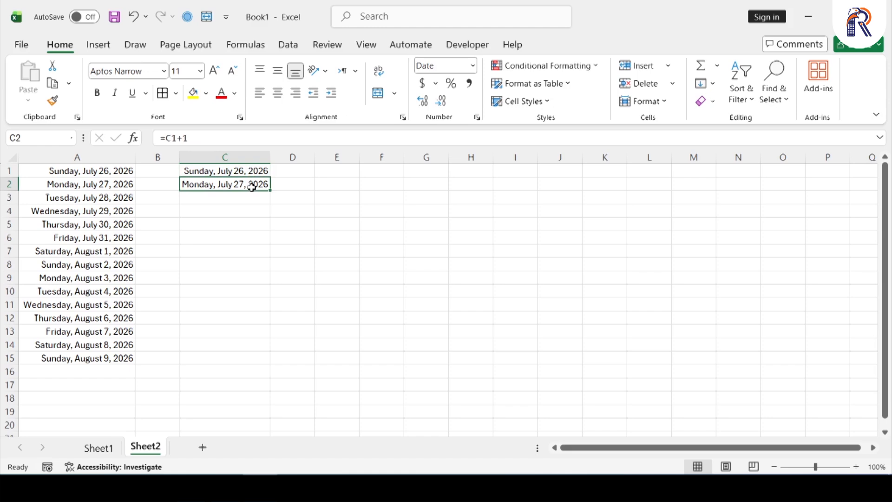
Enter 56456 in cell C6 and apply the Long Date format to all of column C.
{"action": "left_click", "coordinate": [347, 175]}
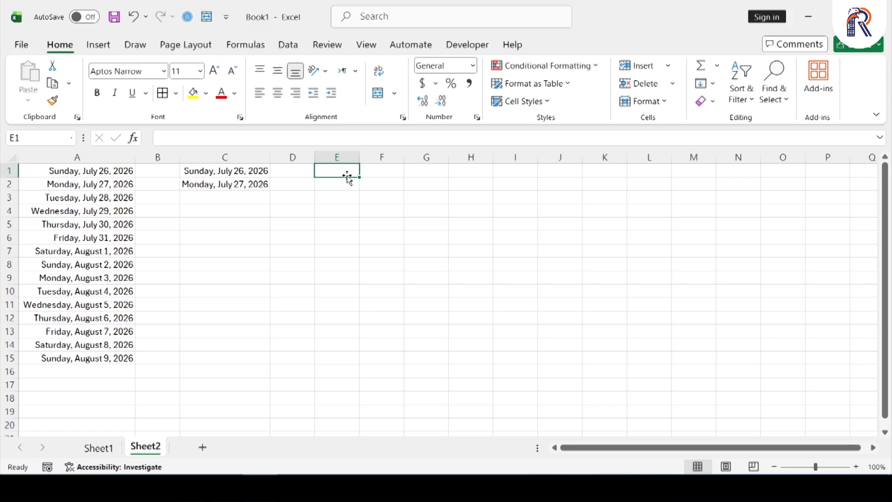
{"action": "left_click", "coordinate": [239, 241]}
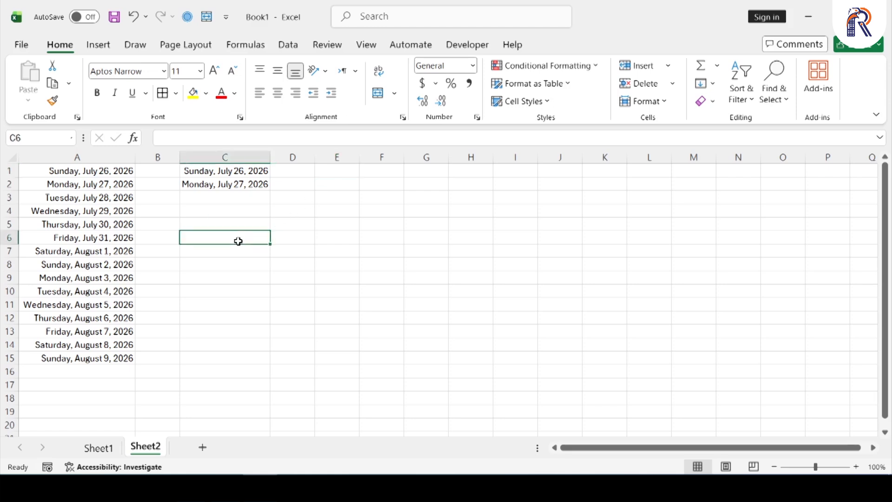
{"action": "type", "text": "56456"}
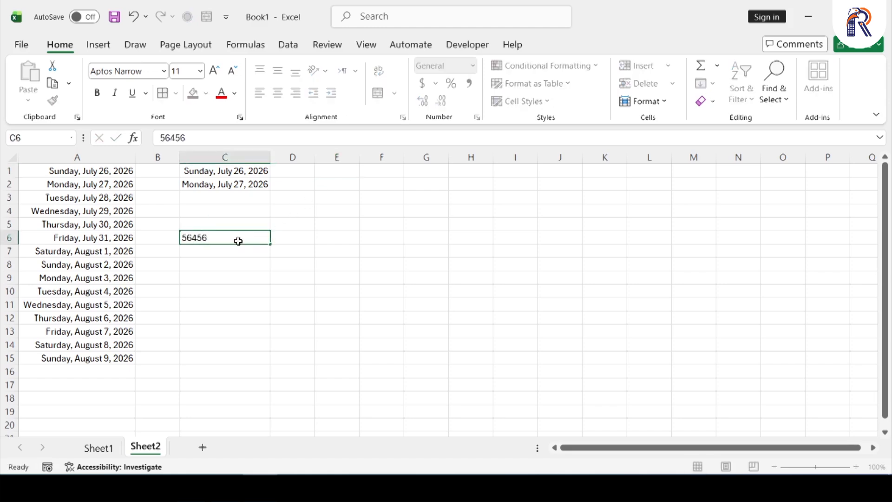
{"action": "key", "text": "Return"}
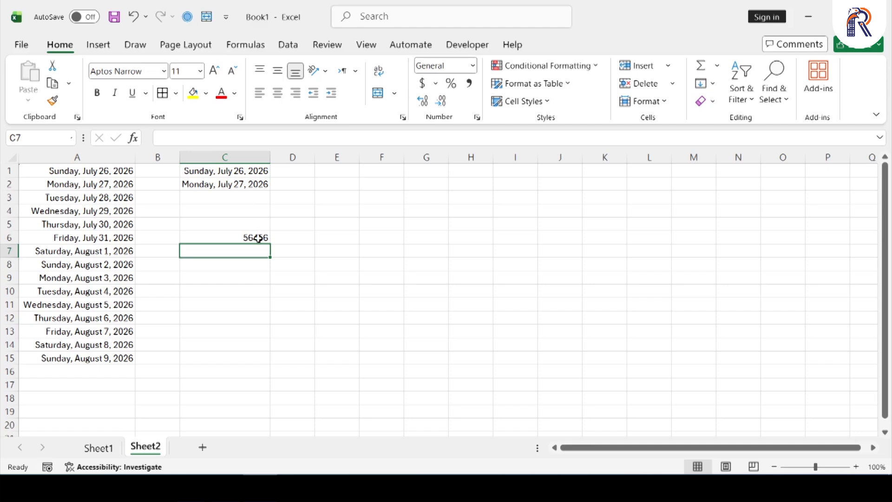
{"action": "left_click", "coordinate": [234, 156]}
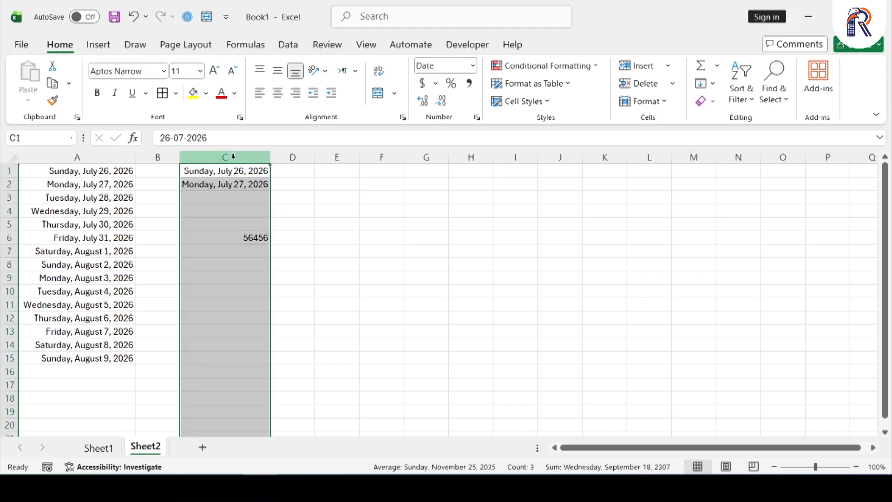
{"action": "left_click", "coordinate": [473, 66]}
{"action": "left_click", "coordinate": [493, 267]}
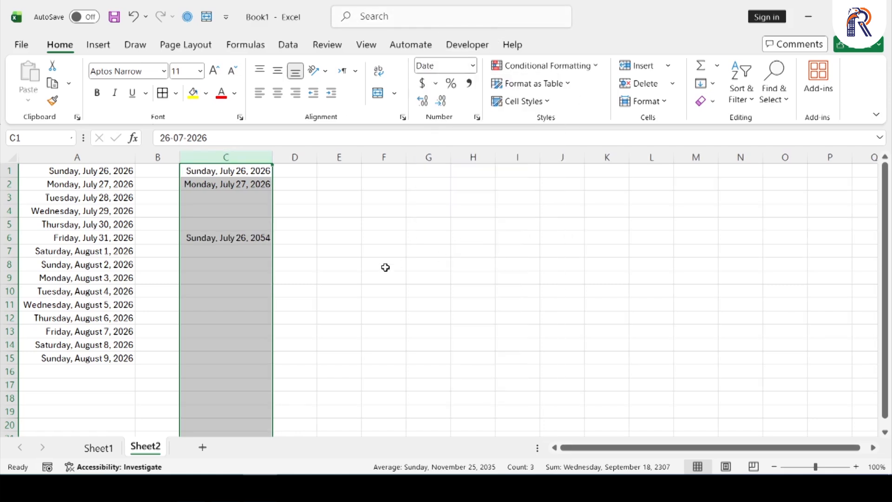
Enter the numbers 47456 in cell C9 and 456456456 in cell C10.
{"action": "left_click", "coordinate": [384, 267]}
{"action": "left_click", "coordinate": [245, 273]}
{"action": "type", "text": "47456"}
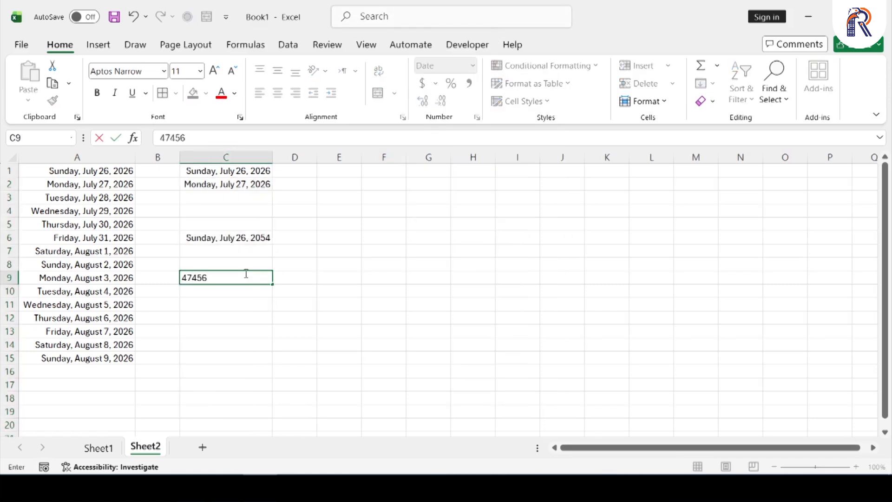
{"action": "key", "text": "Return"}
{"action": "type", "text": "456456456"}
{"action": "key", "text": "Return"}
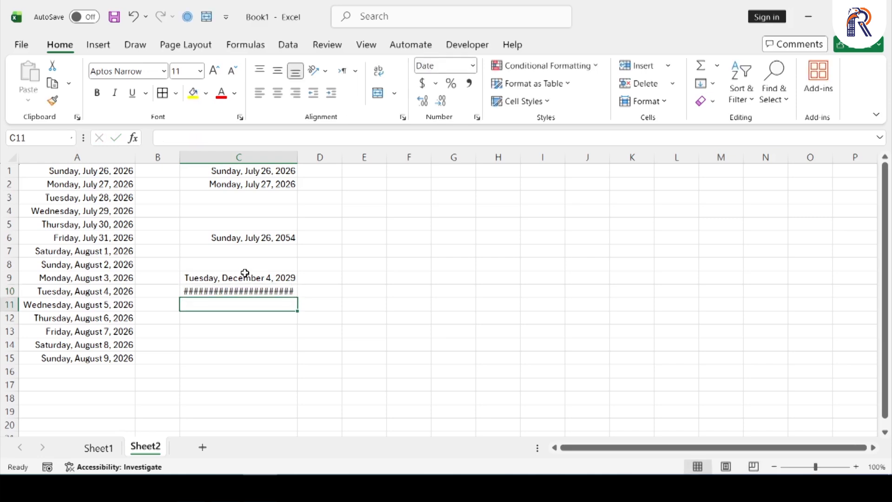
Replace the number in C10 with 65567 and select C9 to check its date.
{"action": "key", "text": "Up"}
{"action": "type", "text": "65567"}
{"action": "key", "text": "Return"}
{"action": "key", "text": "Up"}
{"action": "key", "text": "Up"}
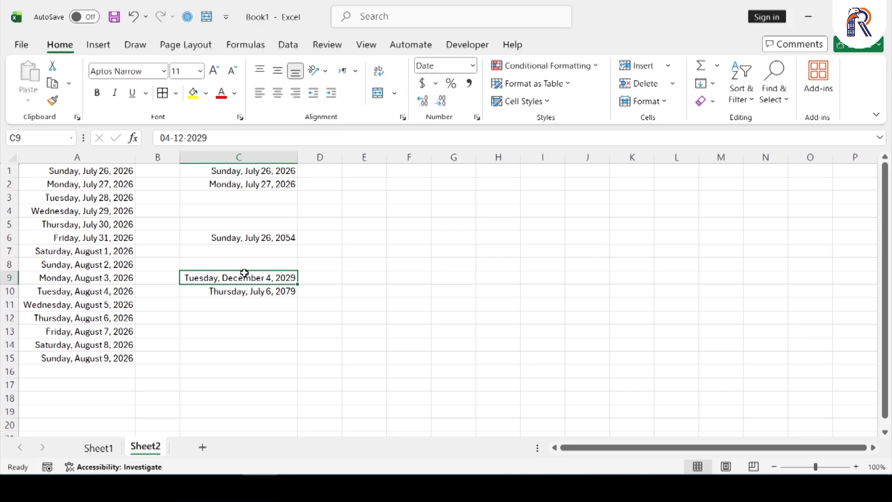
Enter 1 in cell E1 and apply the Long Date format to it.
{"action": "left_click", "coordinate": [367, 171]}
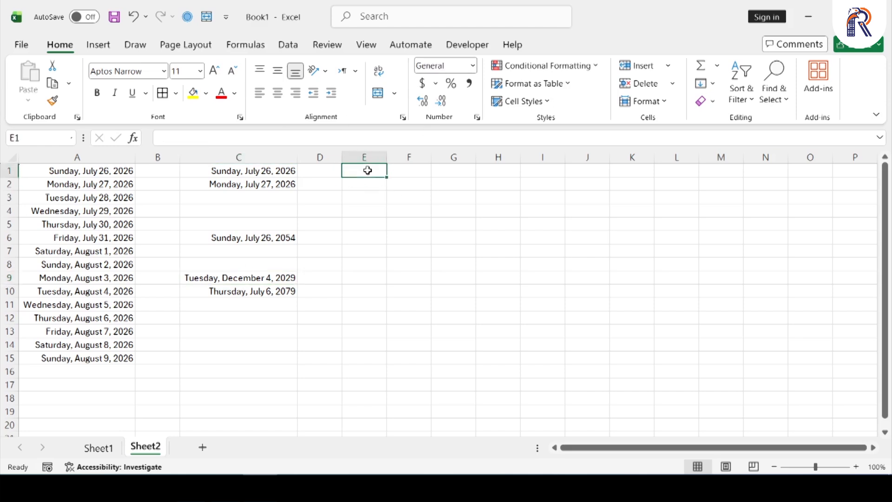
{"action": "type", "text": "1"}
{"action": "key", "text": "ctrl+Return"}
{"action": "left_click", "coordinate": [472, 65]}
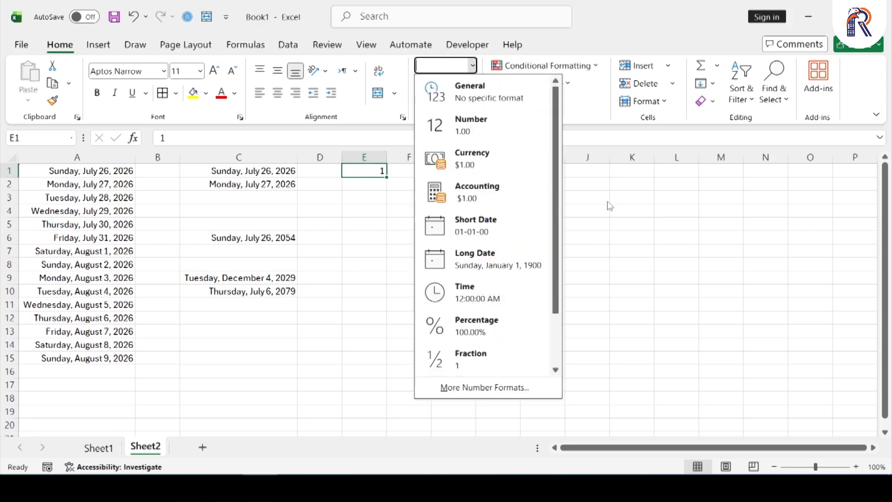
{"action": "left_click", "coordinate": [506, 269]}
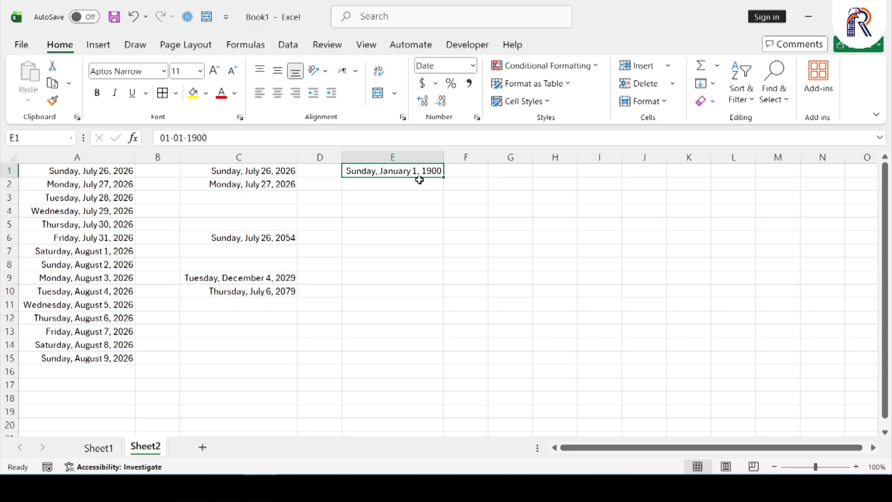
Replace the value in E1 with 367 to test which date it represents.
{"action": "key", "text": "BackSpace"}
{"action": "type", "text": "47"}
{"action": "key", "text": "BackSpace"}
{"action": "key", "text": "BackSpace"}
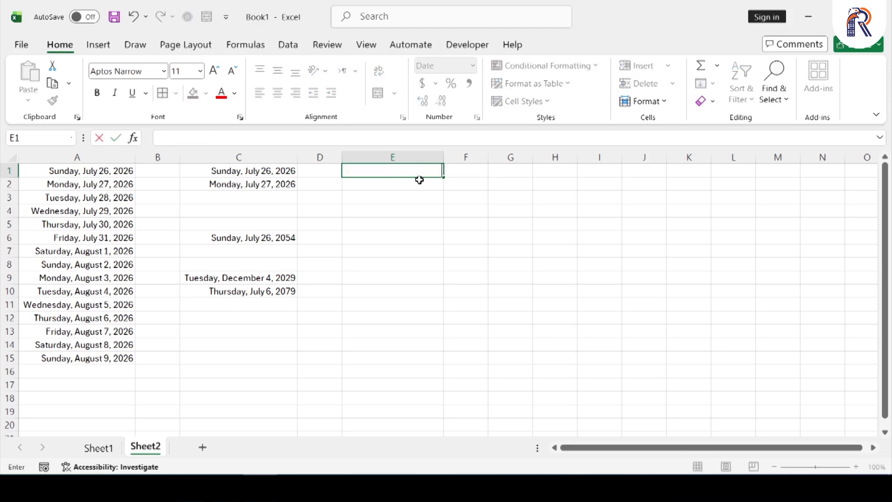
{"action": "type", "text": "367"}
{"action": "key", "text": "Return"}
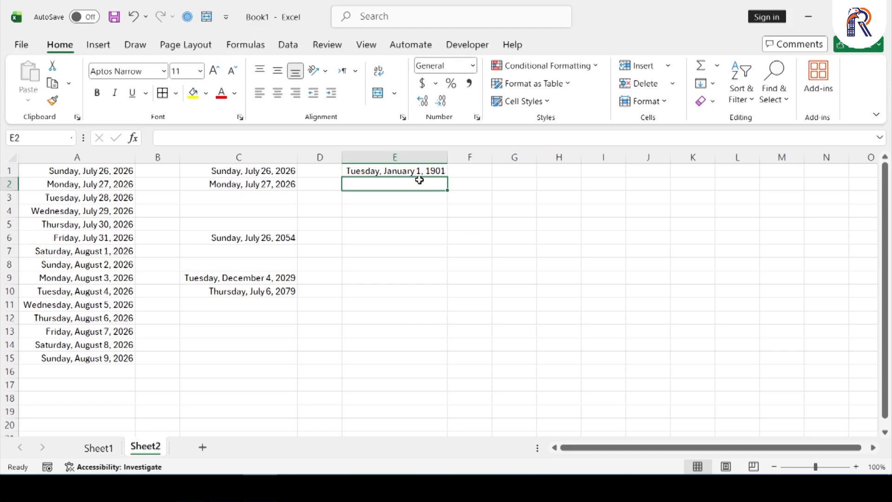
Change the value in cell E1 to 465645.
{"action": "key", "text": "Up"}
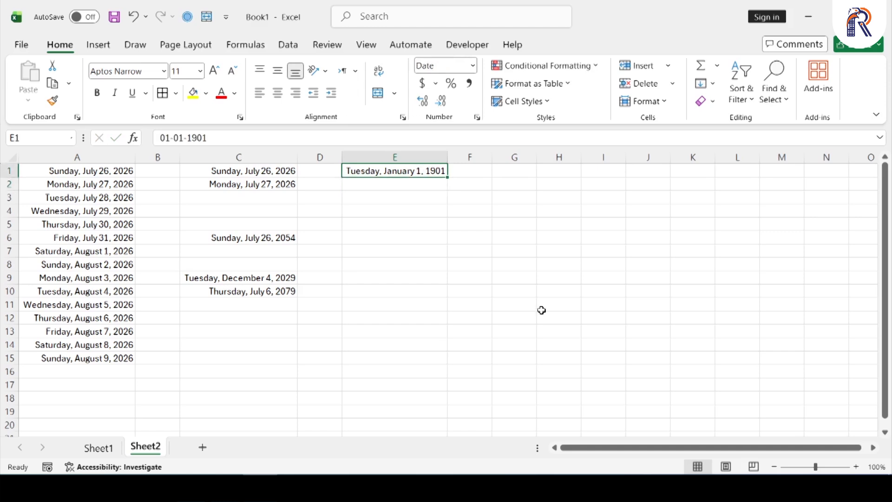
{"action": "type", "text": "465645"}
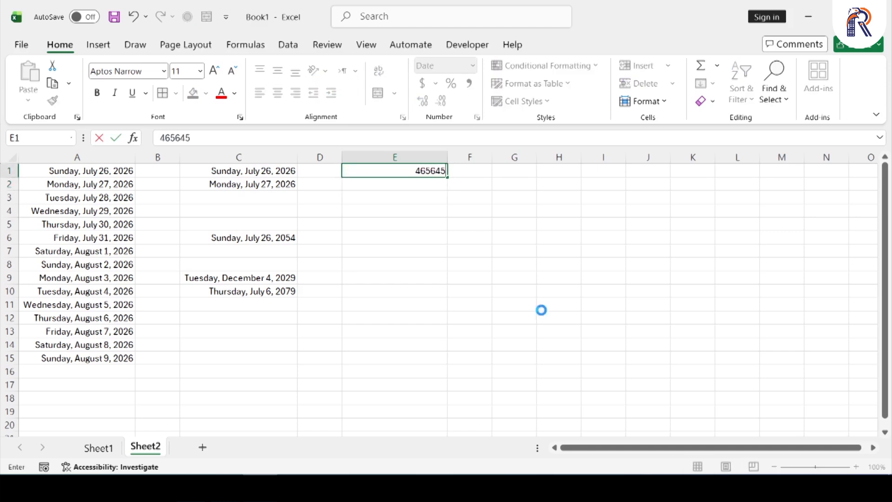
{"action": "key", "text": "Return"}
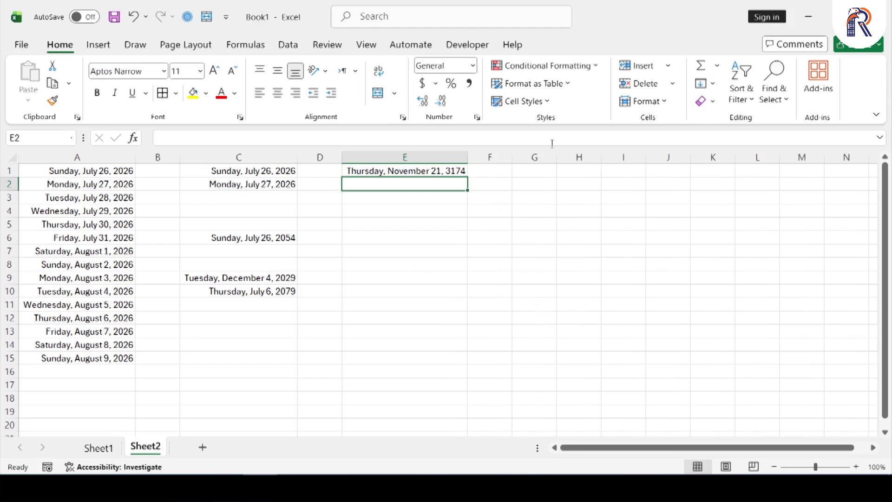
Apply the Long Date format to every cell of Sheet2.
{"action": "left_click", "coordinate": [561, 239]}
{"action": "key", "text": "ctrl+a"}
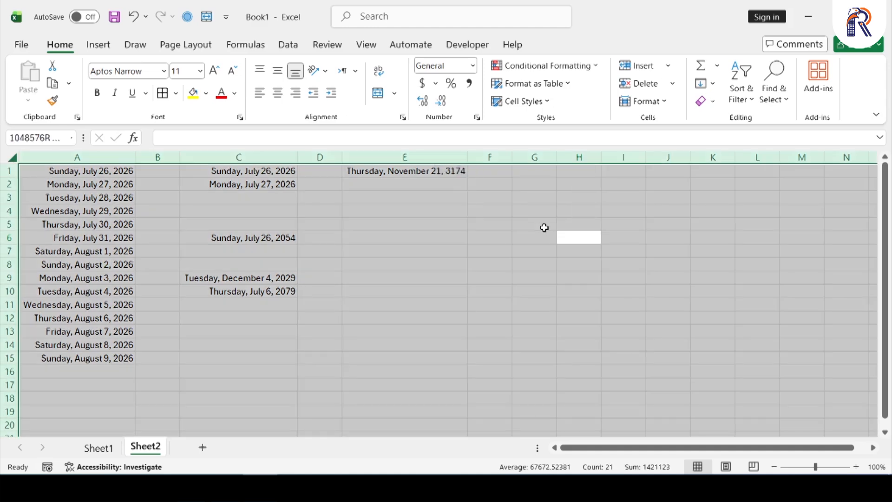
{"action": "left_click", "coordinate": [474, 67]}
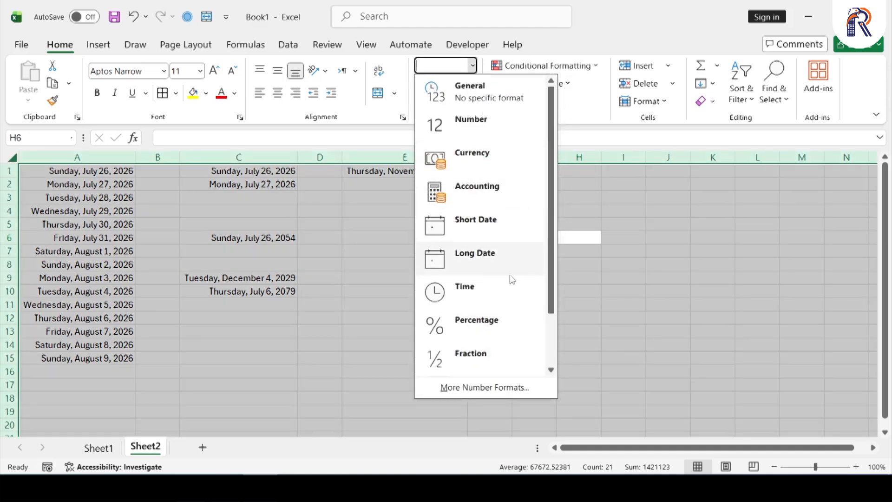
{"action": "left_click", "coordinate": [497, 260]}
Enter 45 in cell G4 and 546 in cell I6 to test the sheet-wide date format.
{"action": "left_click", "coordinate": [535, 212]}
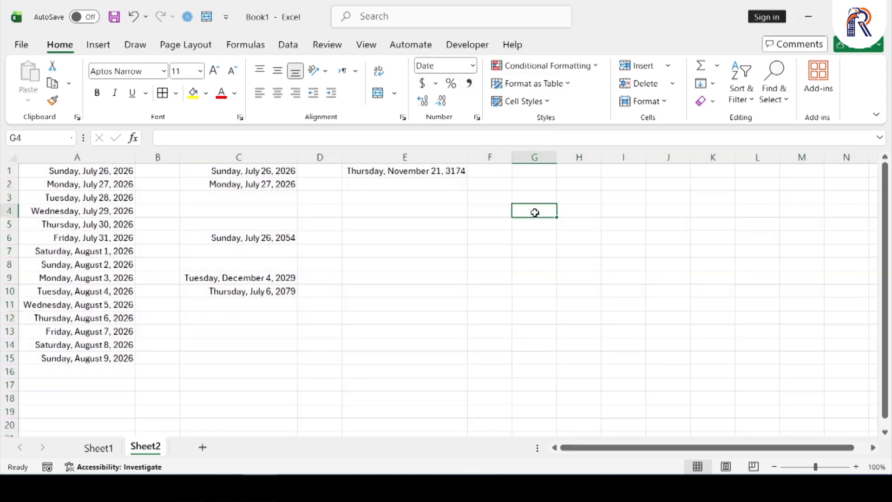
{"action": "type", "text": "45"}
{"action": "key", "text": "Right"}
{"action": "key", "text": "Right"}
{"action": "key", "text": "Down"}
{"action": "key", "text": "Down"}
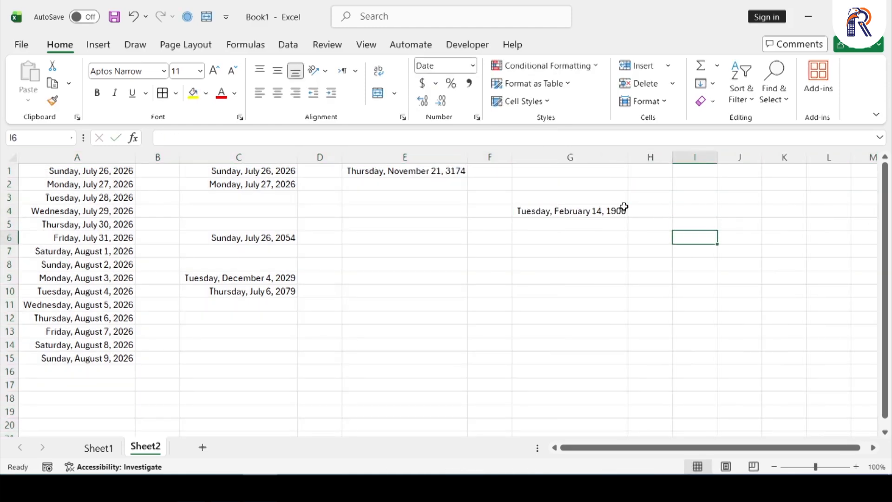
{"action": "type", "text": "546"}
{"action": "key", "text": "Down"}
Enter 56 in cell F10 and 45 in cell F14 as further date format tests.
{"action": "key", "text": "Down"}
{"action": "key", "text": "Left"}
{"action": "key", "text": "Left"}
{"action": "key", "text": "Down"}
{"action": "key", "text": "Down"}
{"action": "key", "text": "Left"}
{"action": "type", "text": "56"}
{"action": "key", "text": "Return"}
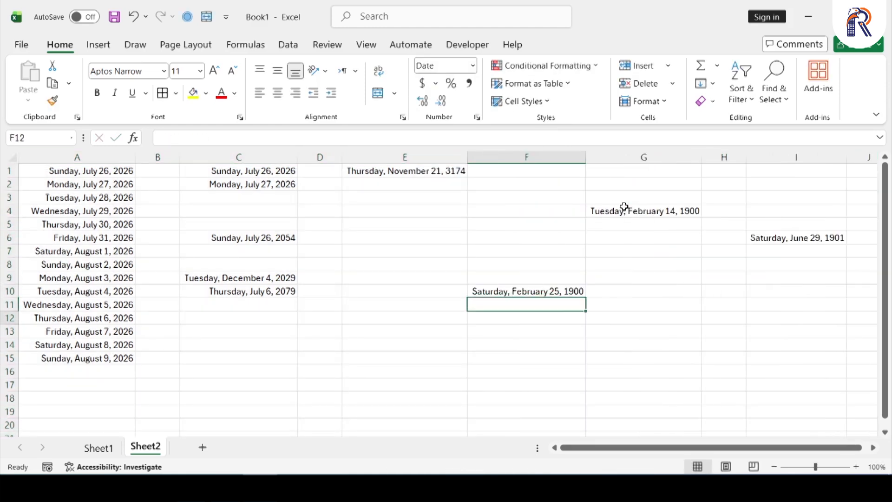
{"action": "key", "text": "Down"}
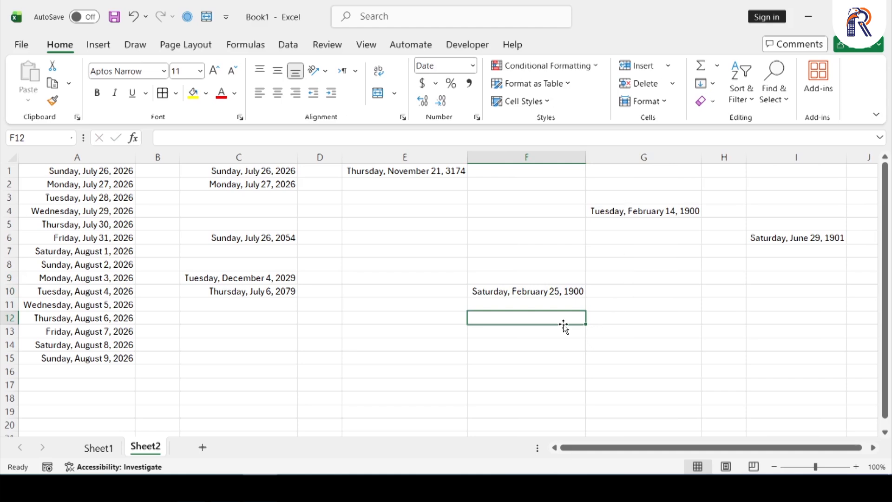
{"action": "left_click", "coordinate": [558, 347]}
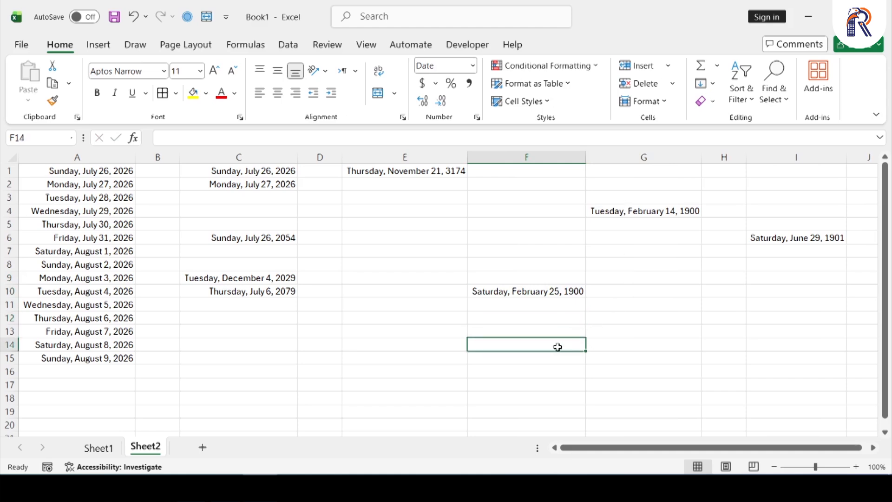
{"action": "type", "text": "45"}
{"action": "key", "text": "Return"}
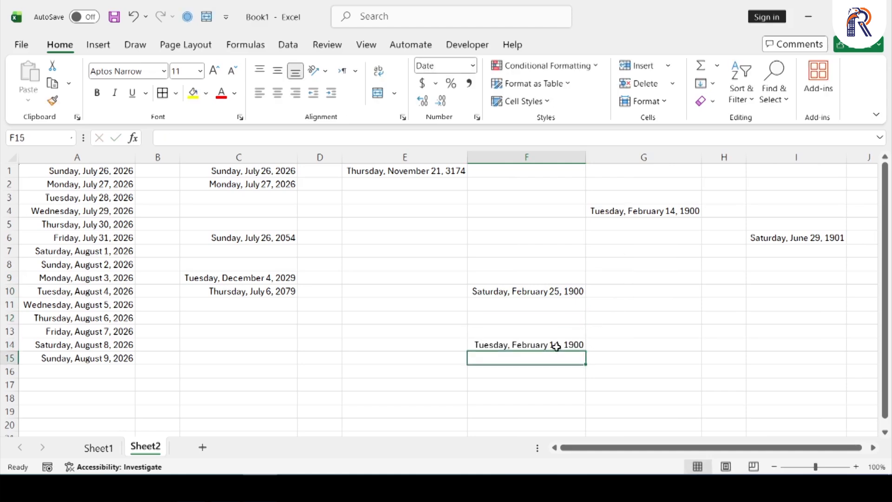
{"action": "left_click", "coordinate": [474, 66]}
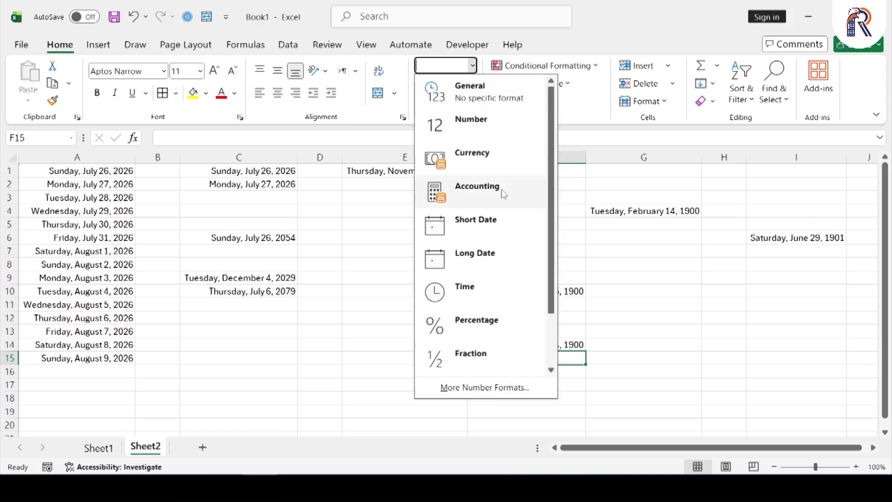
{"action": "left_click", "coordinate": [344, 316]}
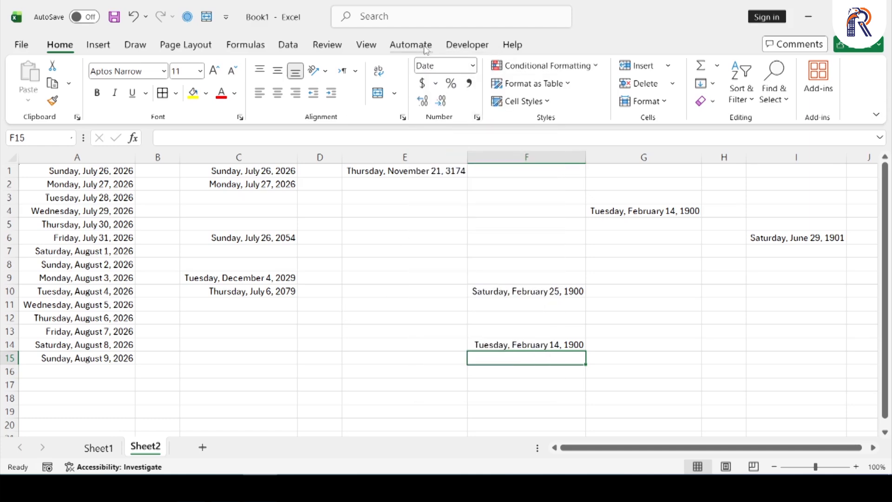
Apply the General number format to columns E through I.
{"action": "left_click", "coordinate": [408, 261]}
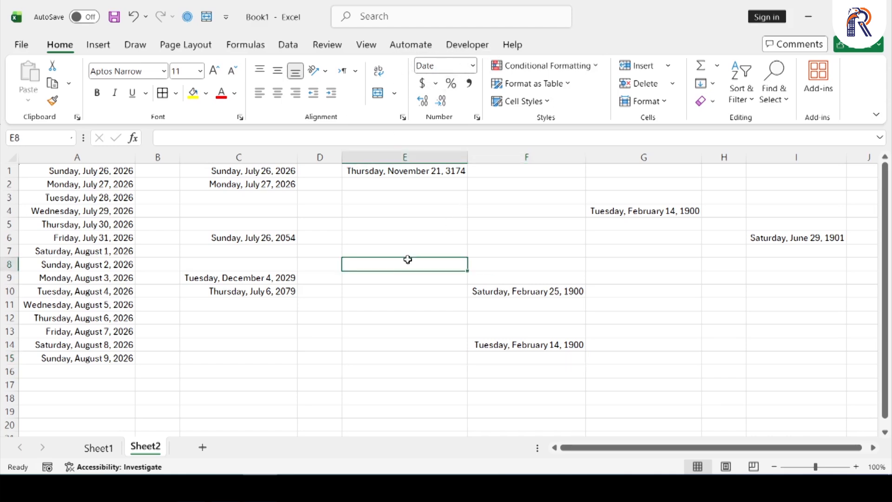
{"action": "left_click", "coordinate": [451, 155]}
{"action": "left_click_drag", "start_coordinate": [451, 155], "coordinate": [802, 152]}
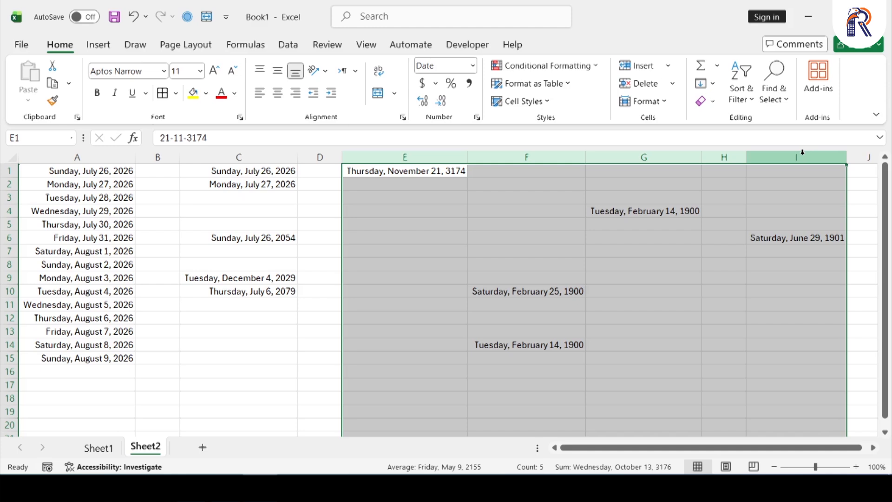
{"action": "left_click", "coordinate": [473, 70]}
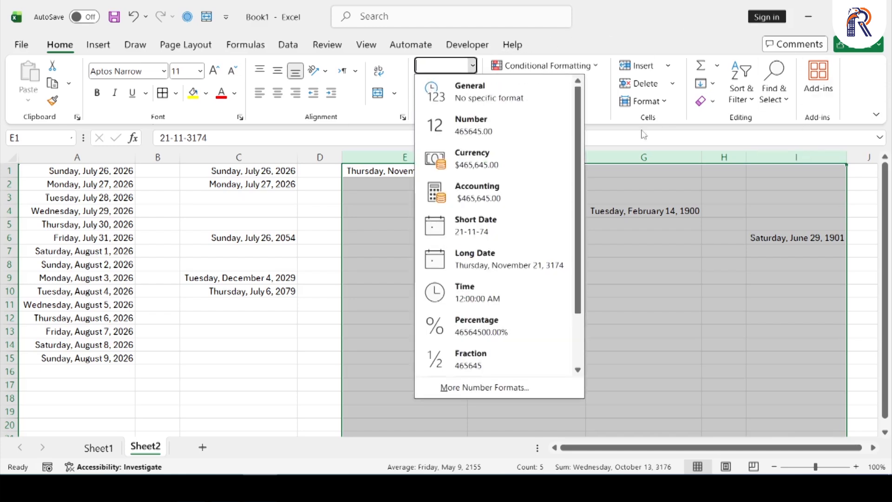
{"action": "left_click", "coordinate": [510, 103]}
{"action": "left_click", "coordinate": [512, 276]}
Inspect the contents of cells E1, F10, F14, G4 and I6, and preview the available number formats for I6.
{"action": "left_click", "coordinate": [448, 167]}
{"action": "left_click", "coordinate": [577, 290]}
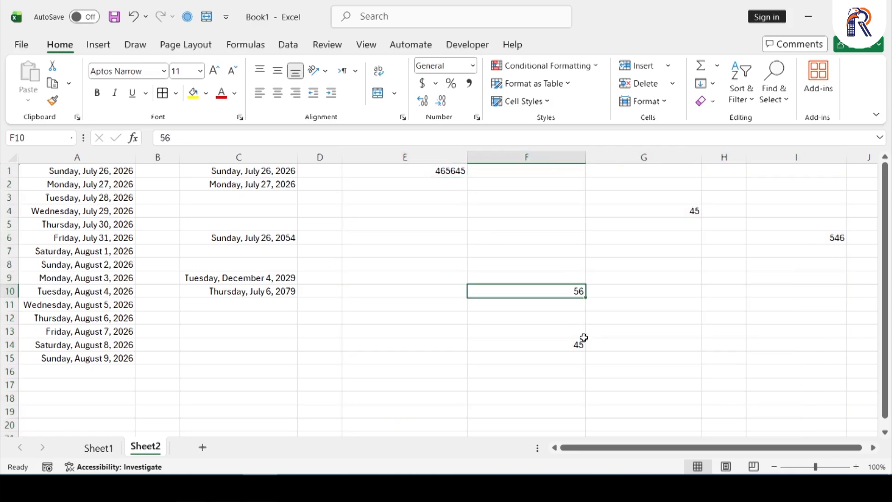
{"action": "left_click", "coordinate": [583, 340]}
{"action": "left_click", "coordinate": [682, 209]}
{"action": "left_click", "coordinate": [846, 239]}
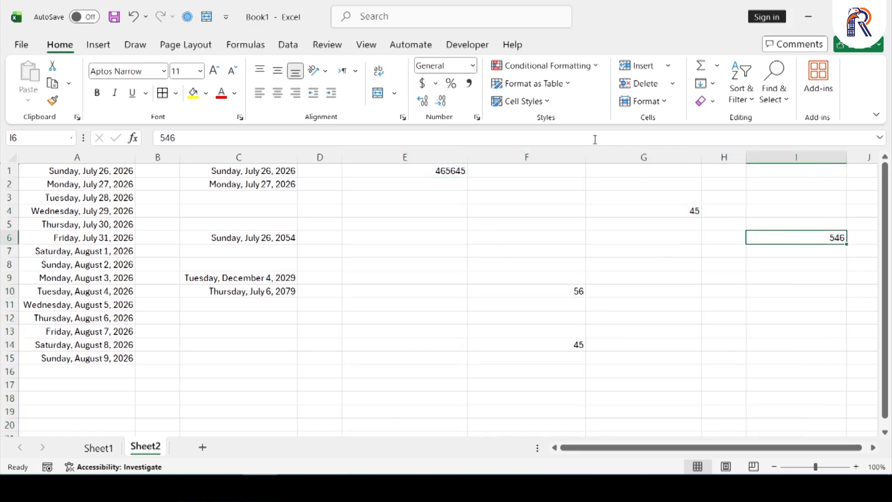
{"action": "left_click", "coordinate": [473, 66]}
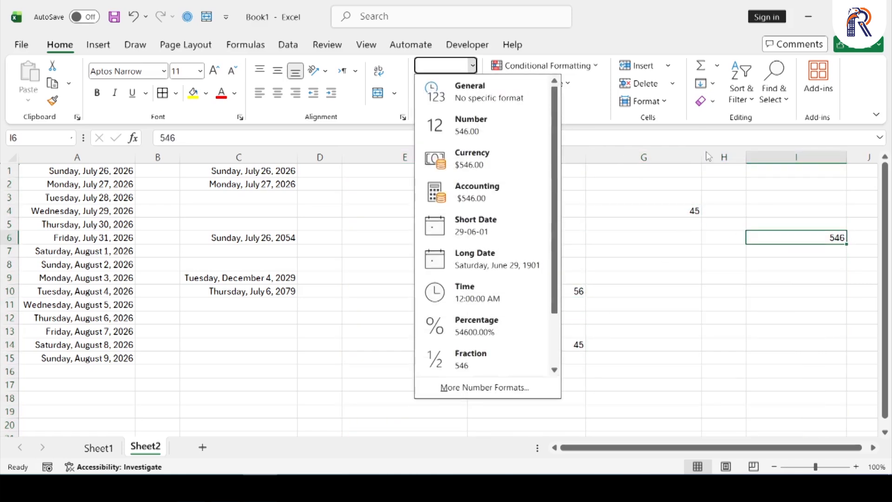
{"action": "left_click", "coordinate": [723, 207]}
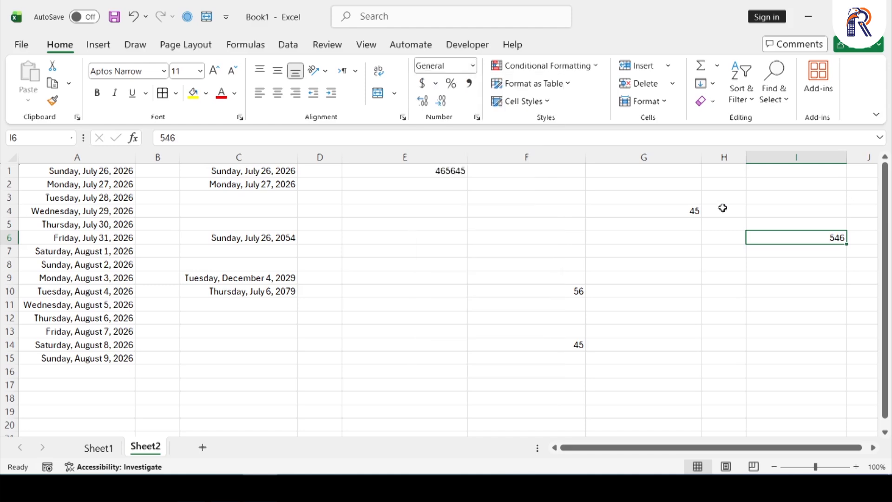